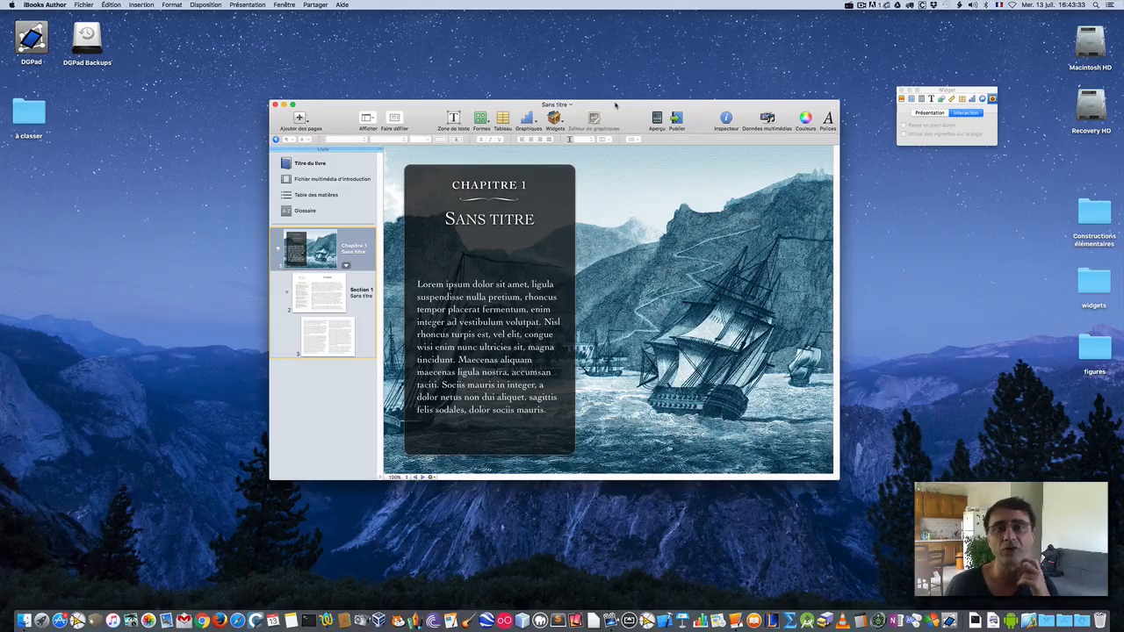
Open the desktop's figures folder and load all four .dgp figures in DGPad
drag(615, 110, 573, 121)
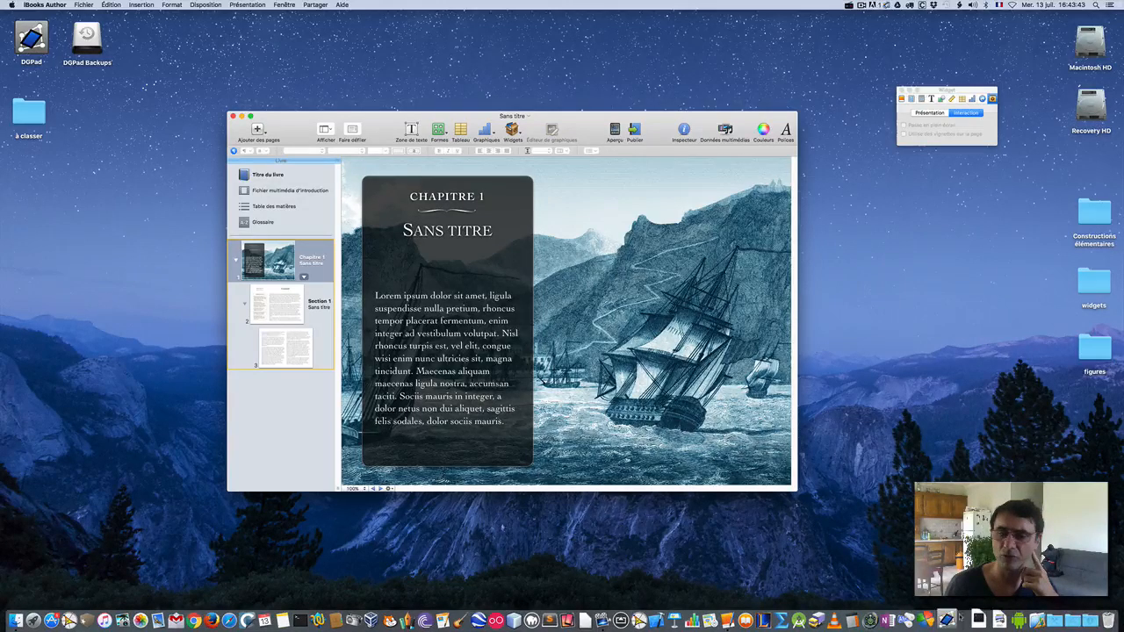
click(1085, 348)
double_click(1085, 348)
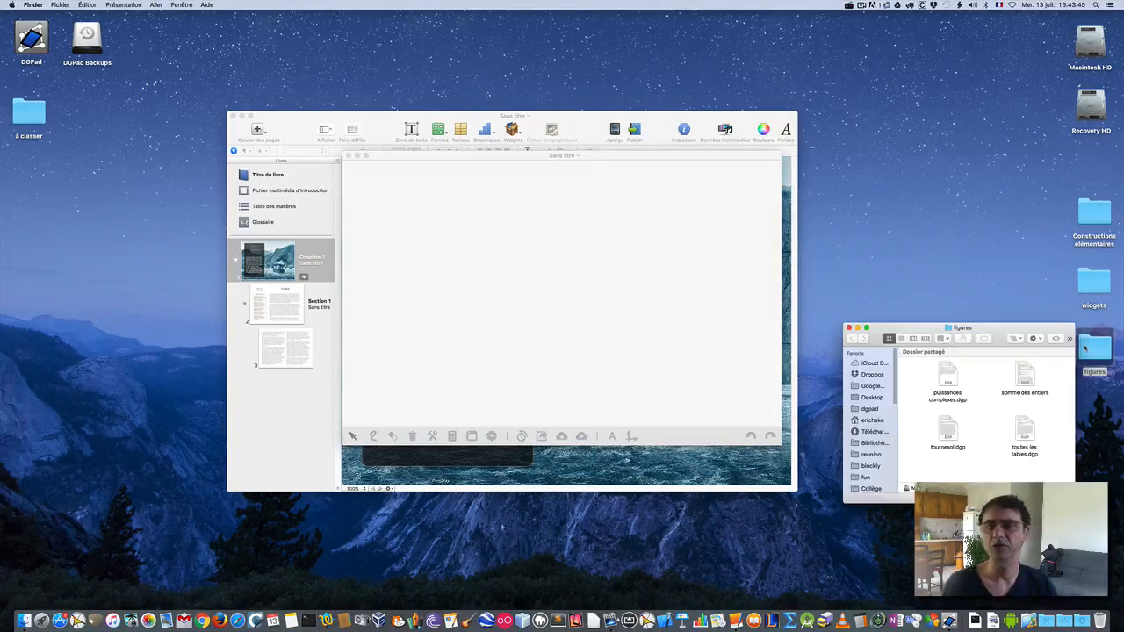
key(super+a)
drag(947, 387, 990, 619)
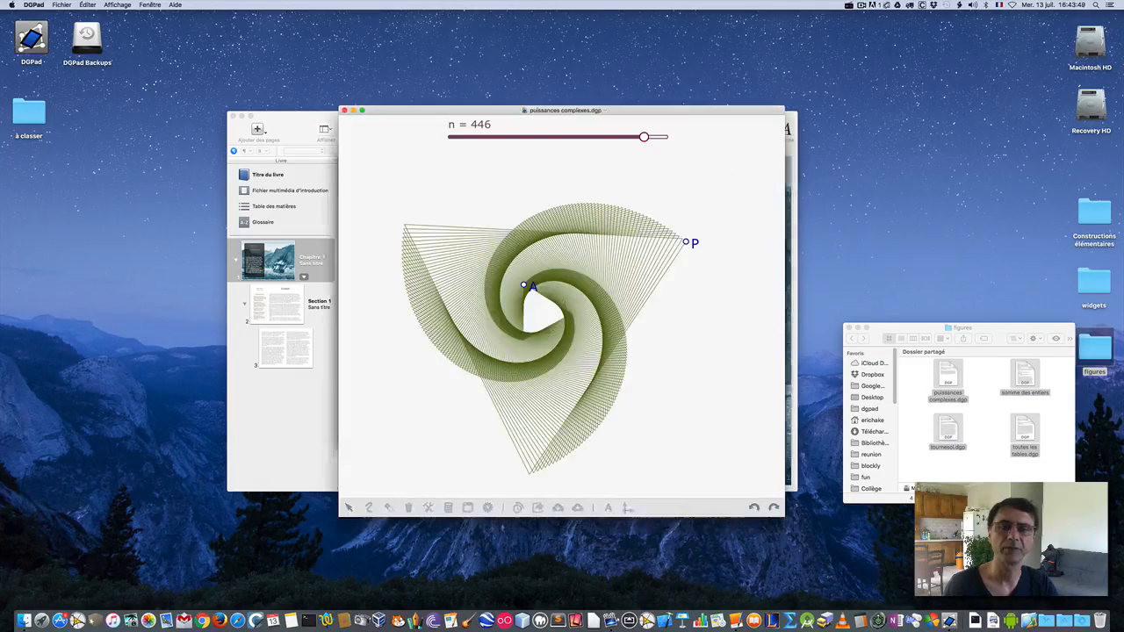
Export the puissances complexes figure as an iBooks Author module into the widgets folder and close the figure
click(61, 5)
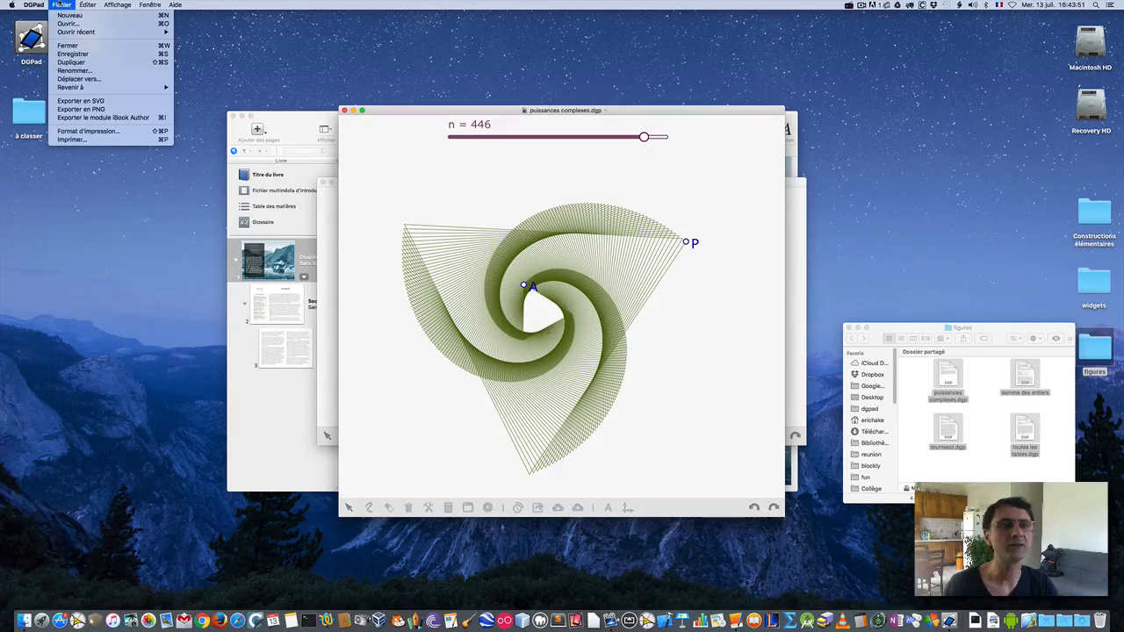
click(93, 118)
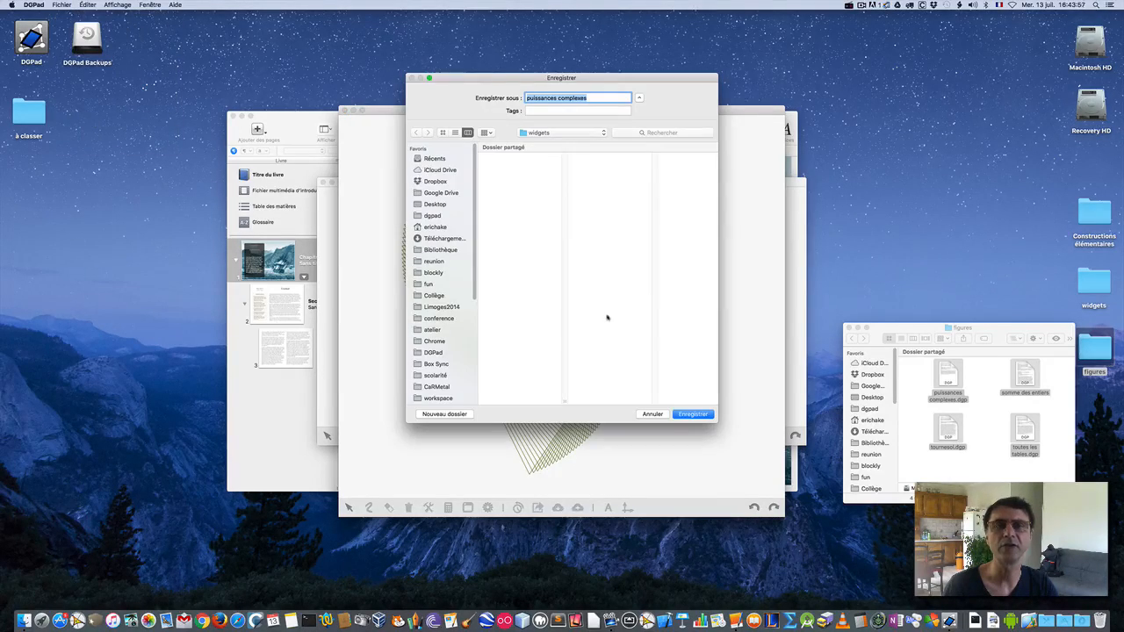
click(692, 415)
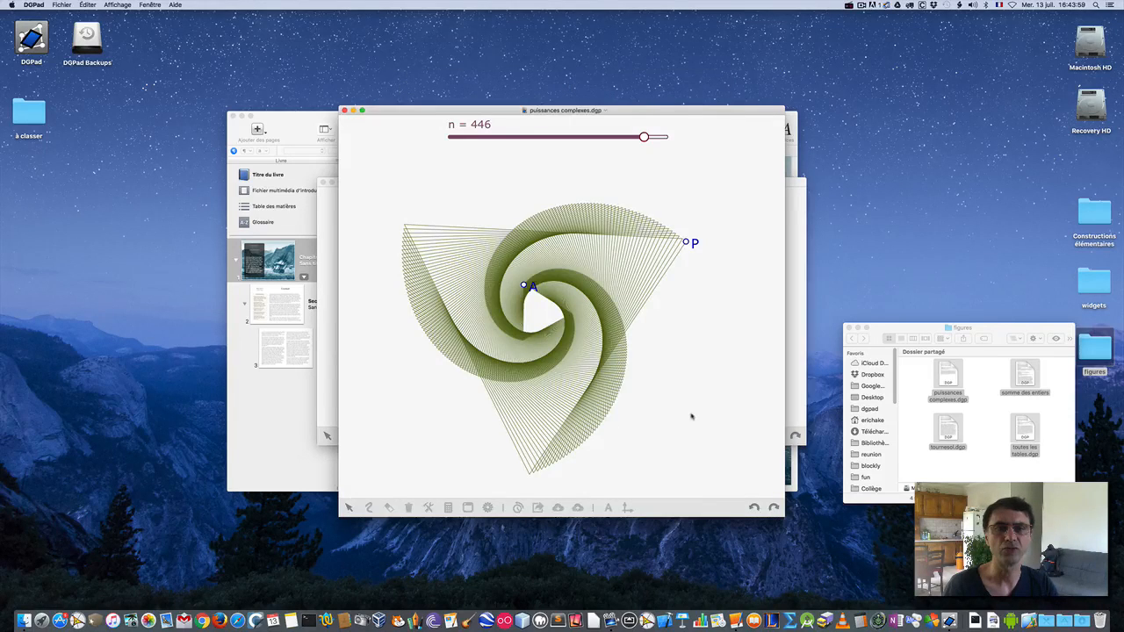
key(super+w)
Export the somme des entiers, tournesol and toutes les tables figures as iBooks Author modules into the widgets folder, closing each one
key(super+w)
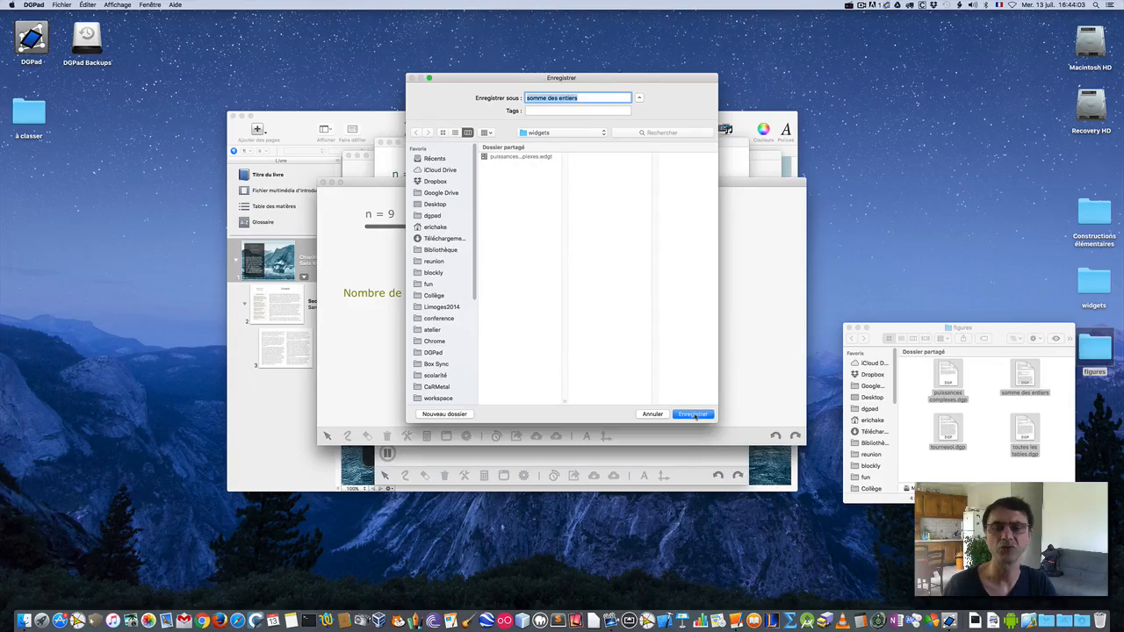
click(693, 415)
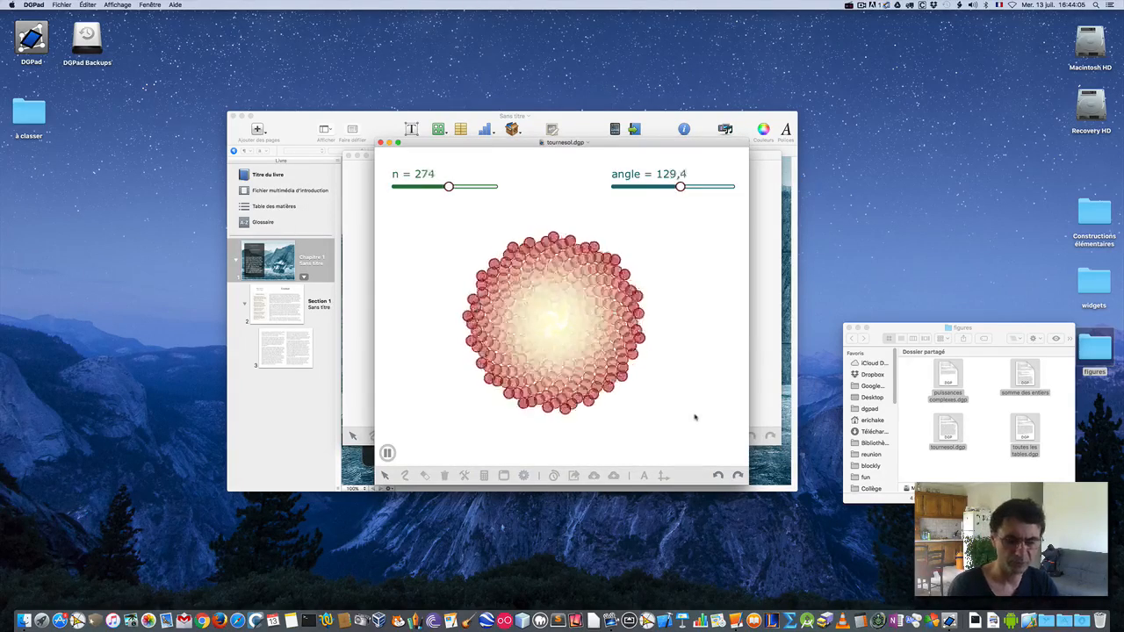
key(super+w)
click(693, 414)
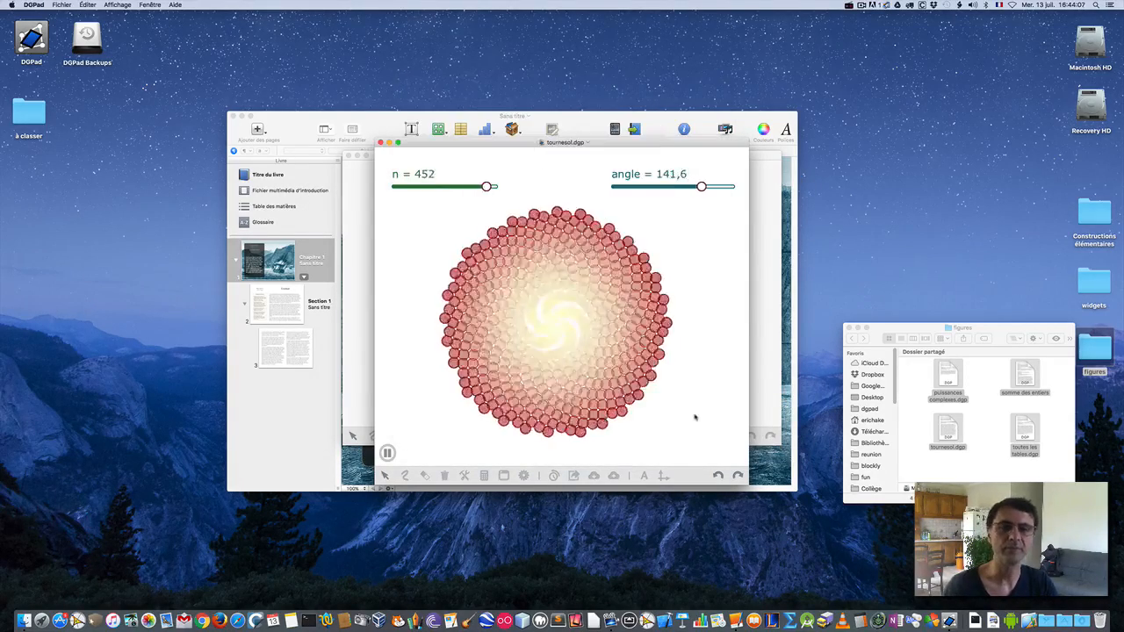
key(super+w)
key(super+w)
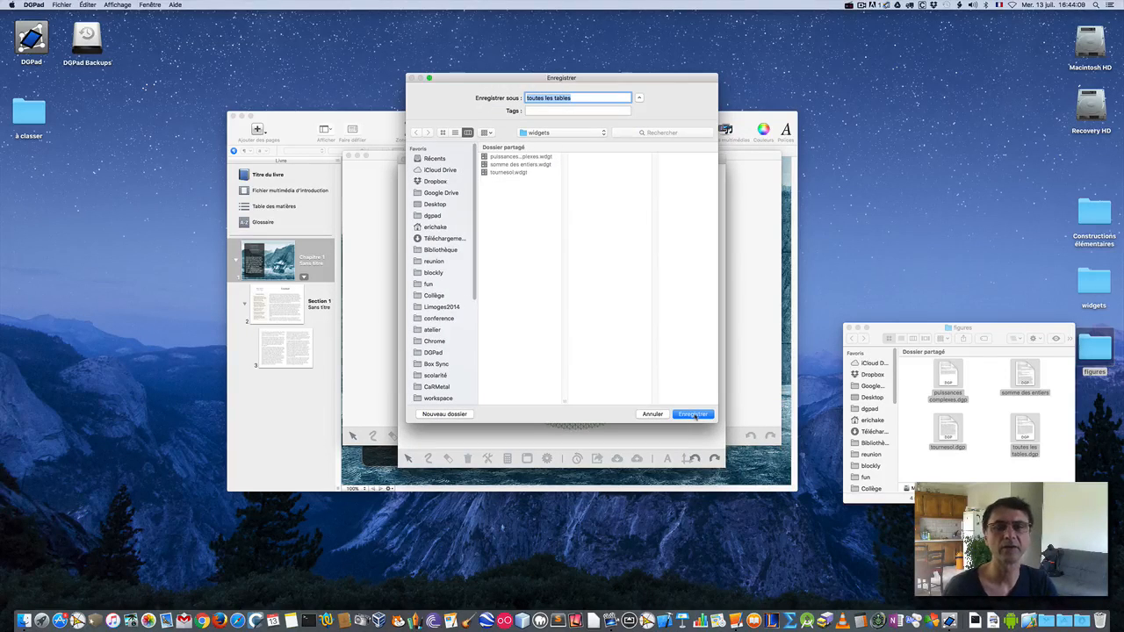
click(693, 415)
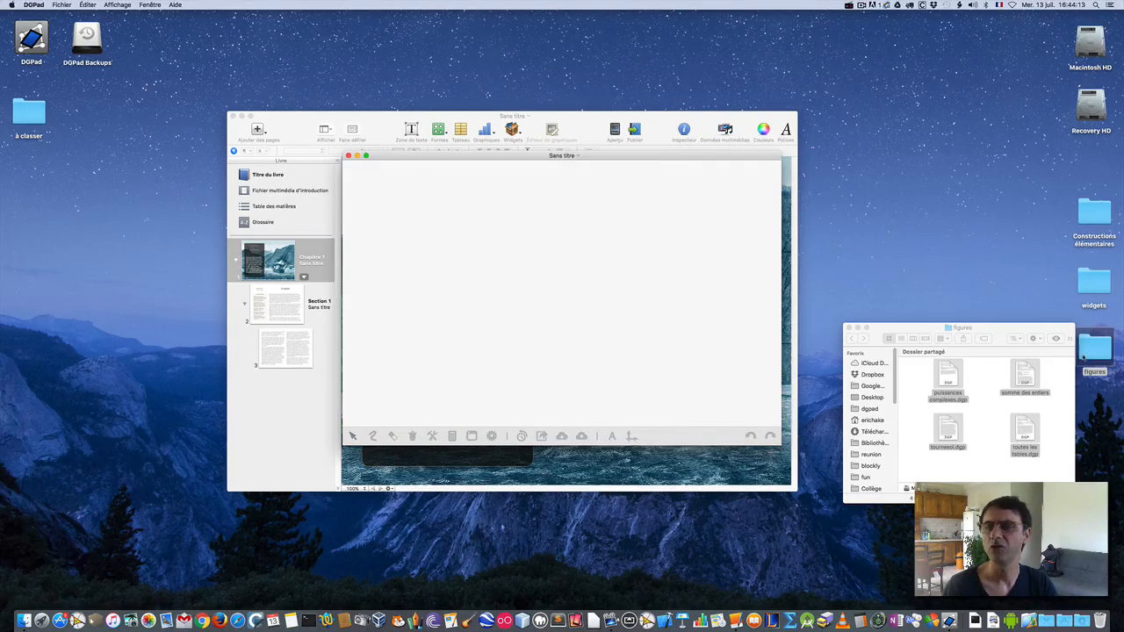
Open the desktop's widgets folder and load all four exported .wdgt files in DGPad
double_click(1092, 285)
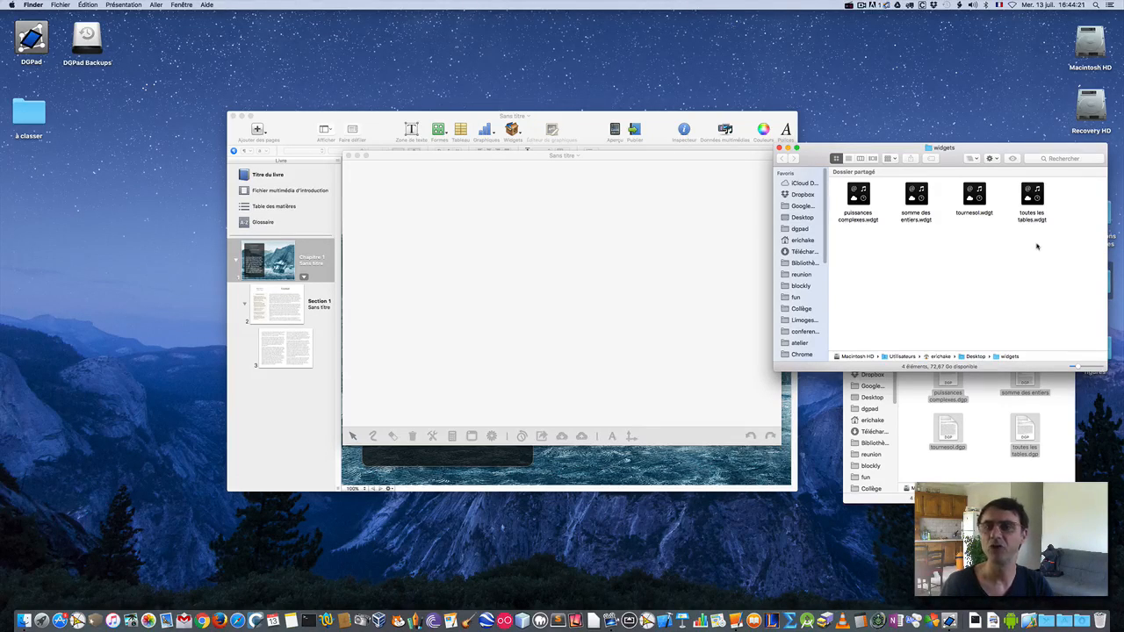
drag(1039, 245, 867, 200)
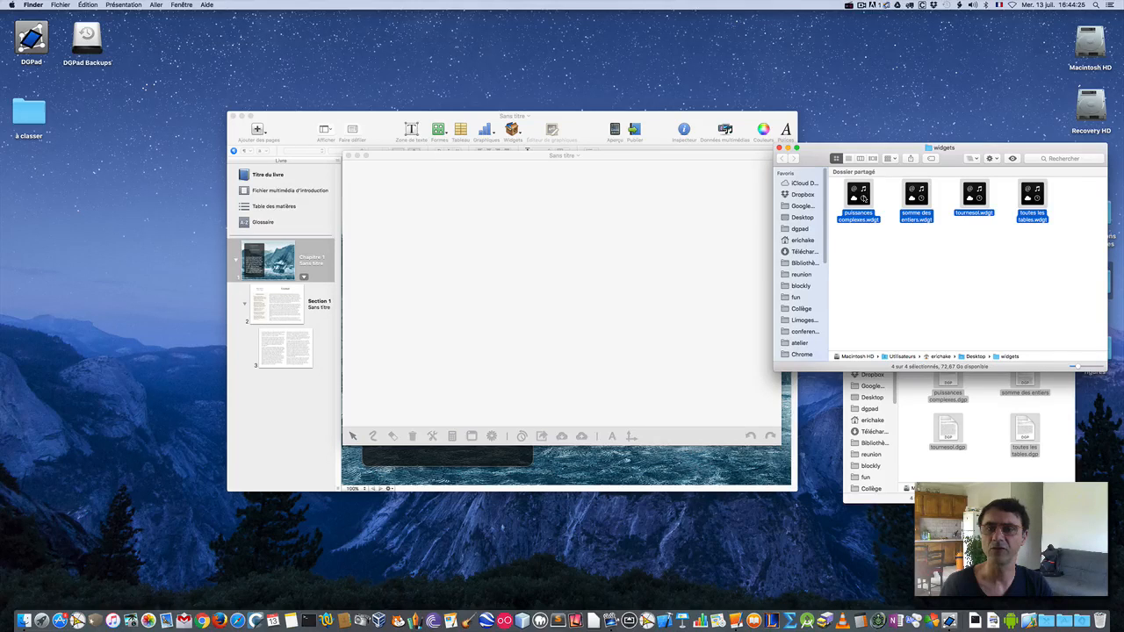
drag(864, 198, 949, 611)
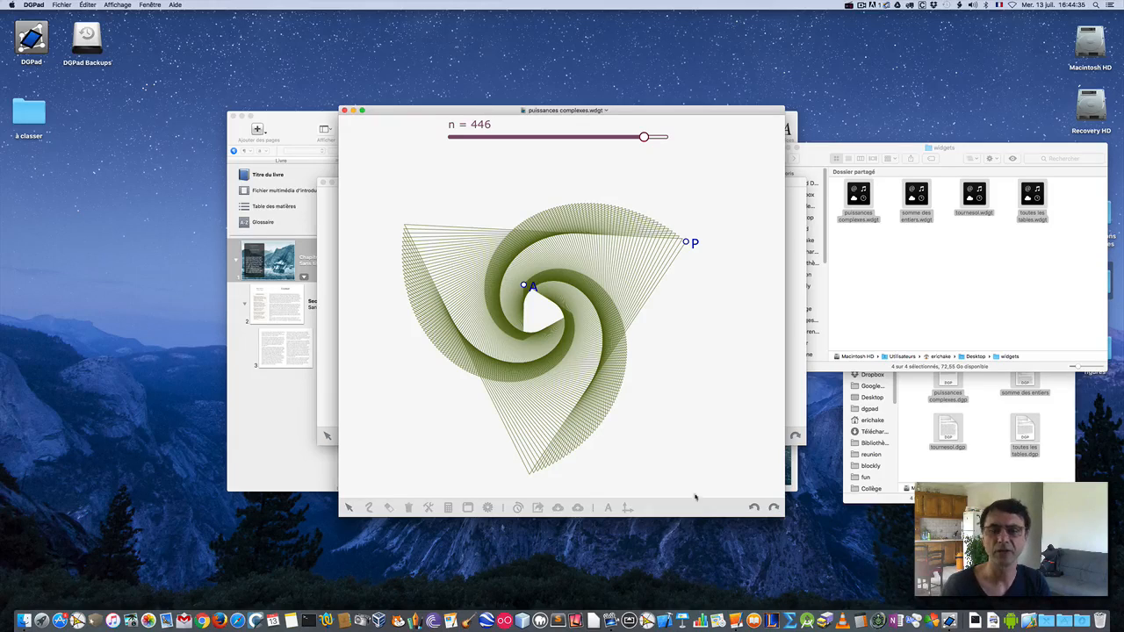
Shrink the puissances complexes.wdgt window to fit the spiral more tightly, then save and close it
drag(773, 511, 734, 485)
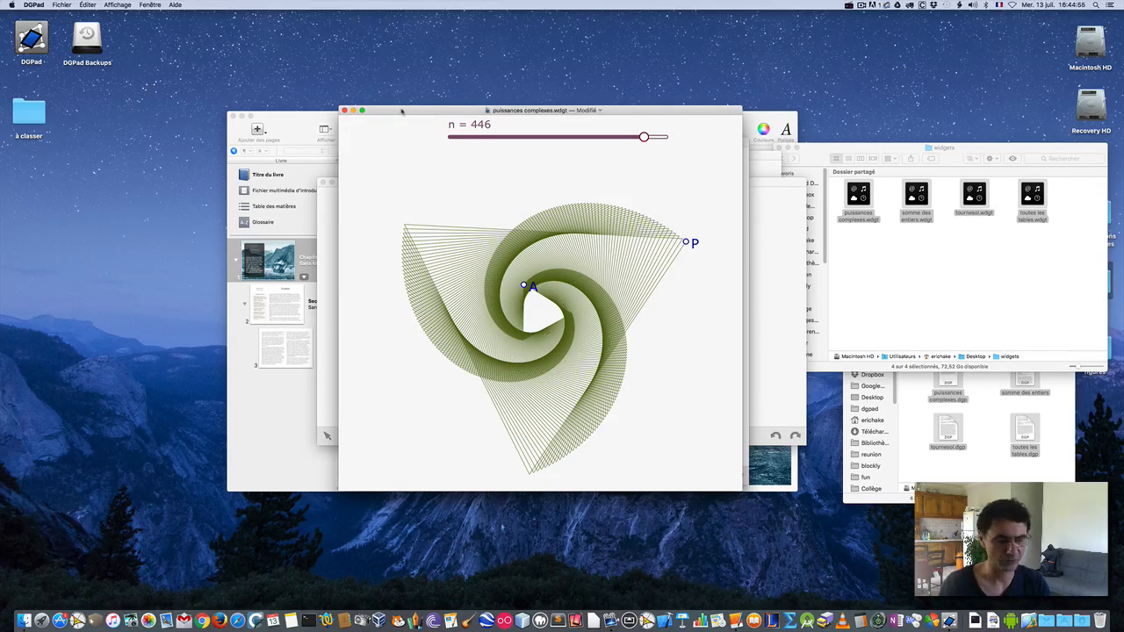
key(super+s)
key(super+w)
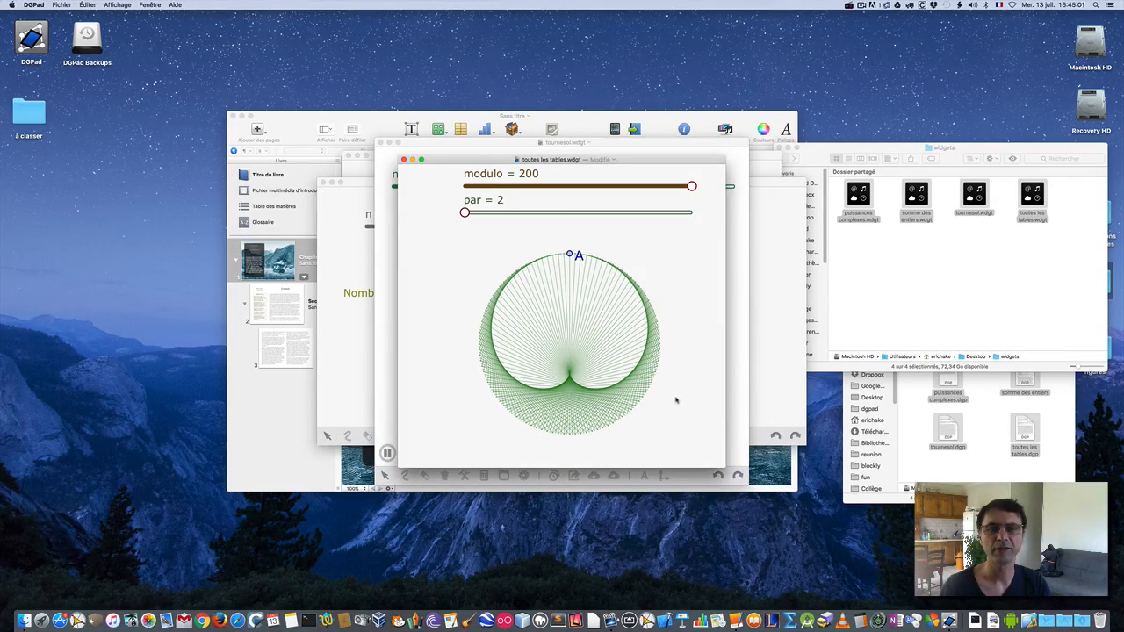
Save and close the toutes les tables.wdgt and tournesol.wdgt widgets
key(super+s)
key(super+w)
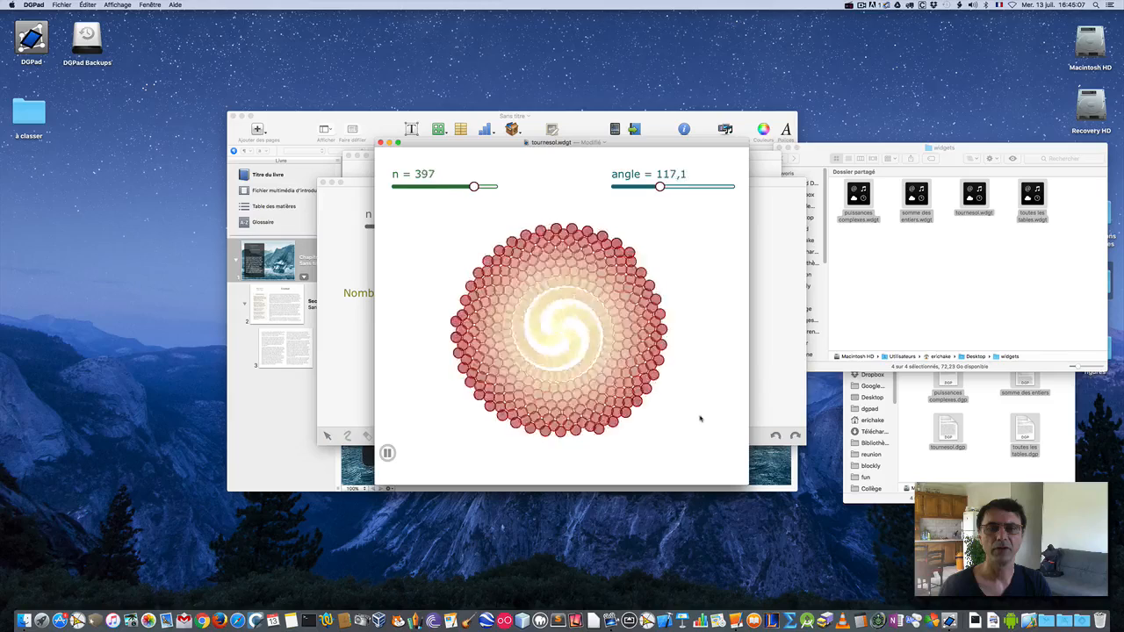
key(super+s)
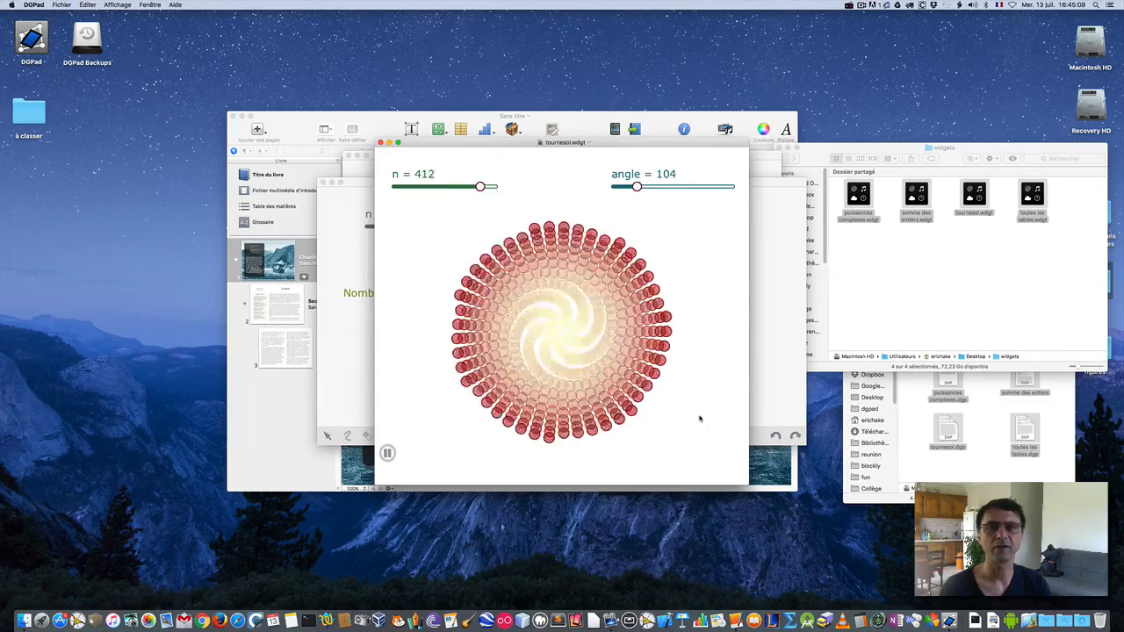
key(super+w)
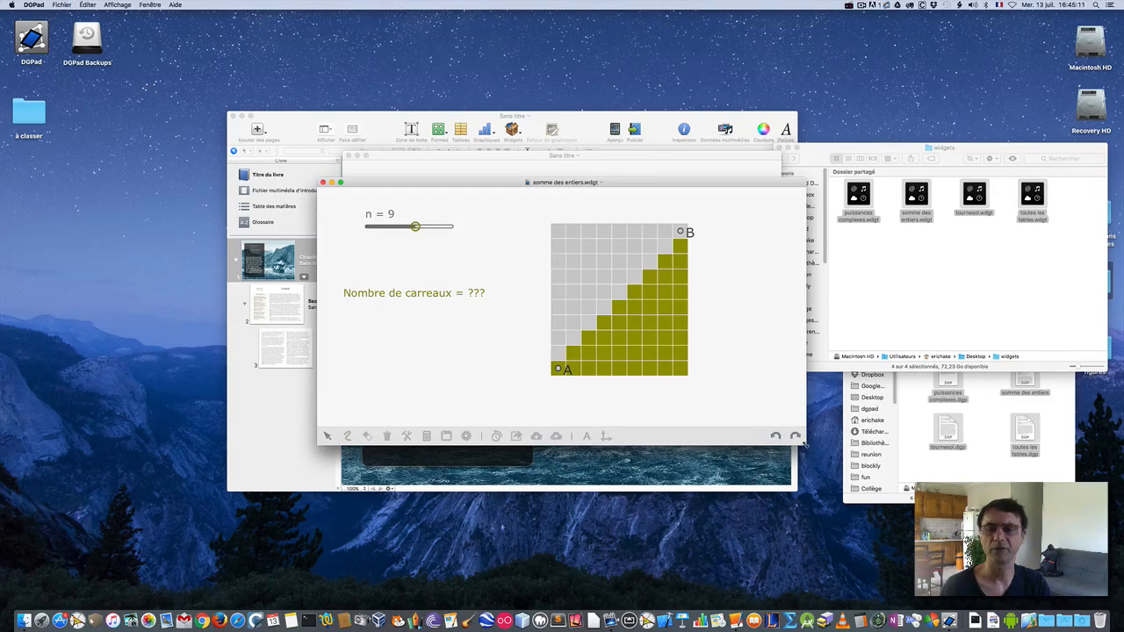
Shrink the somme des entiers.wdgt window tightly around its figure, then save and close it
drag(804, 444, 696, 397)
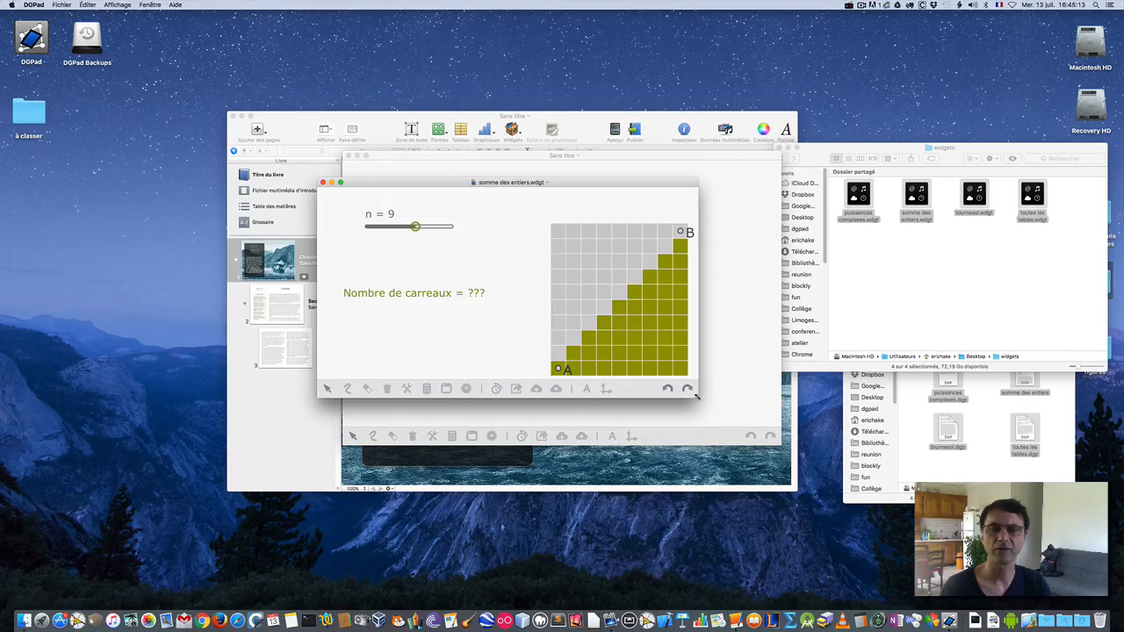
key(super+s)
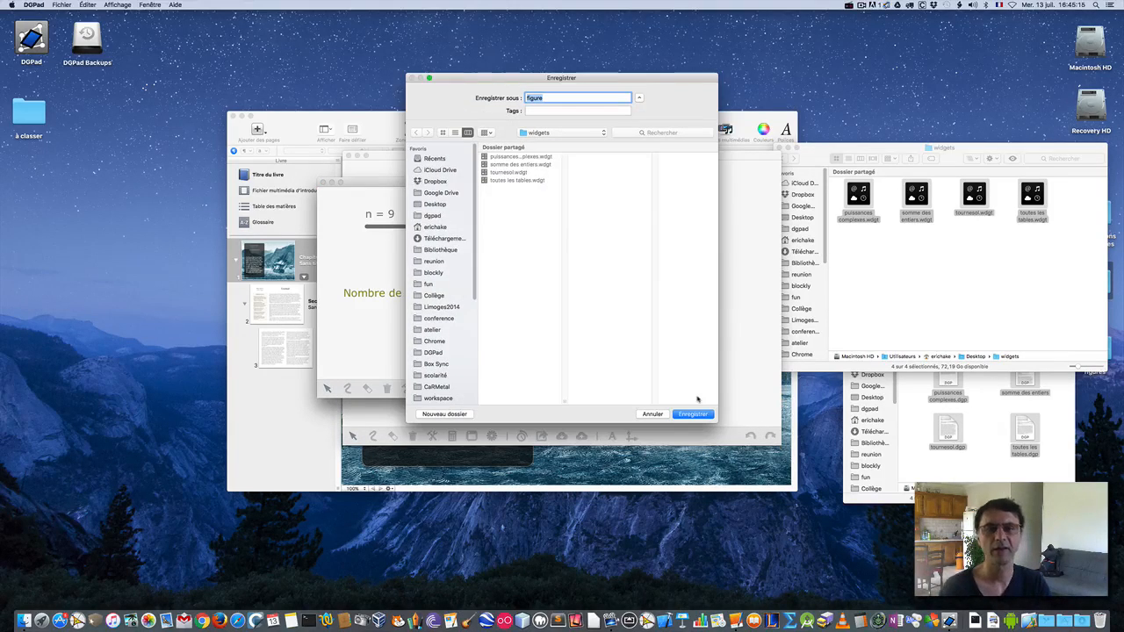
click(654, 416)
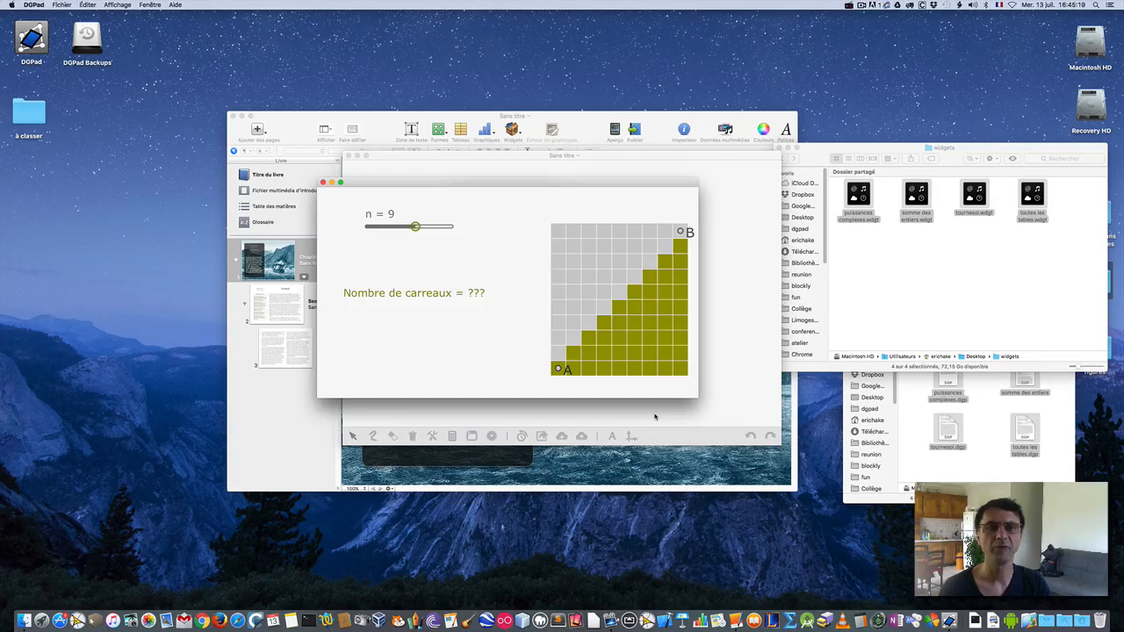
key(super+w)
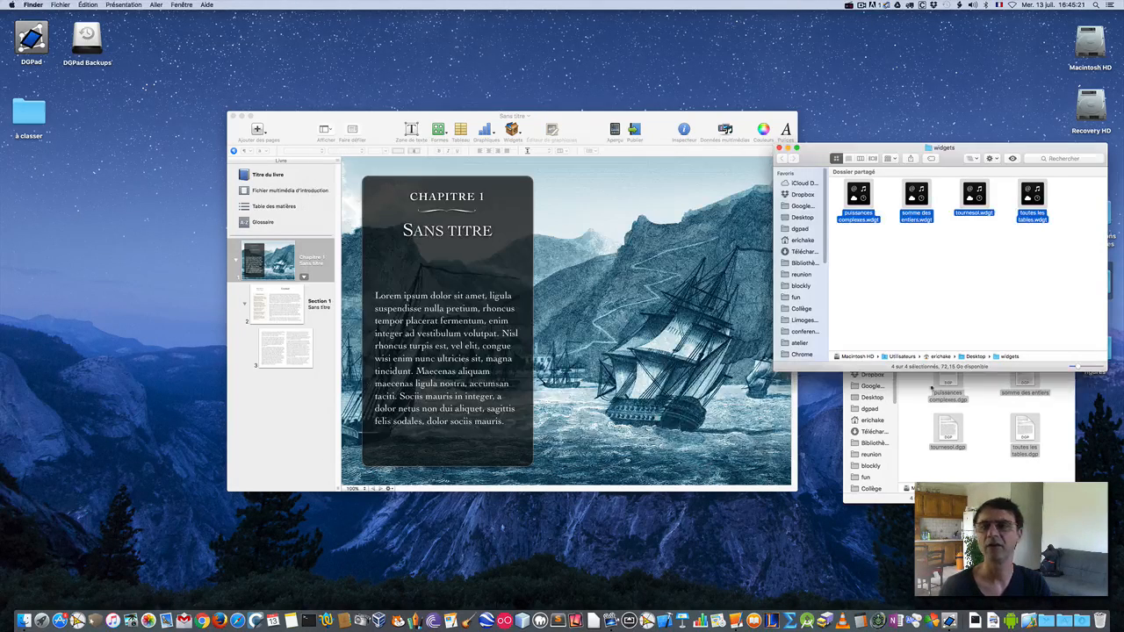
Arrange the iBooks Author book beside the widgets folder and place puissances complexes.wdgt on the Chapitre 1 page, next to the text panel
click(954, 290)
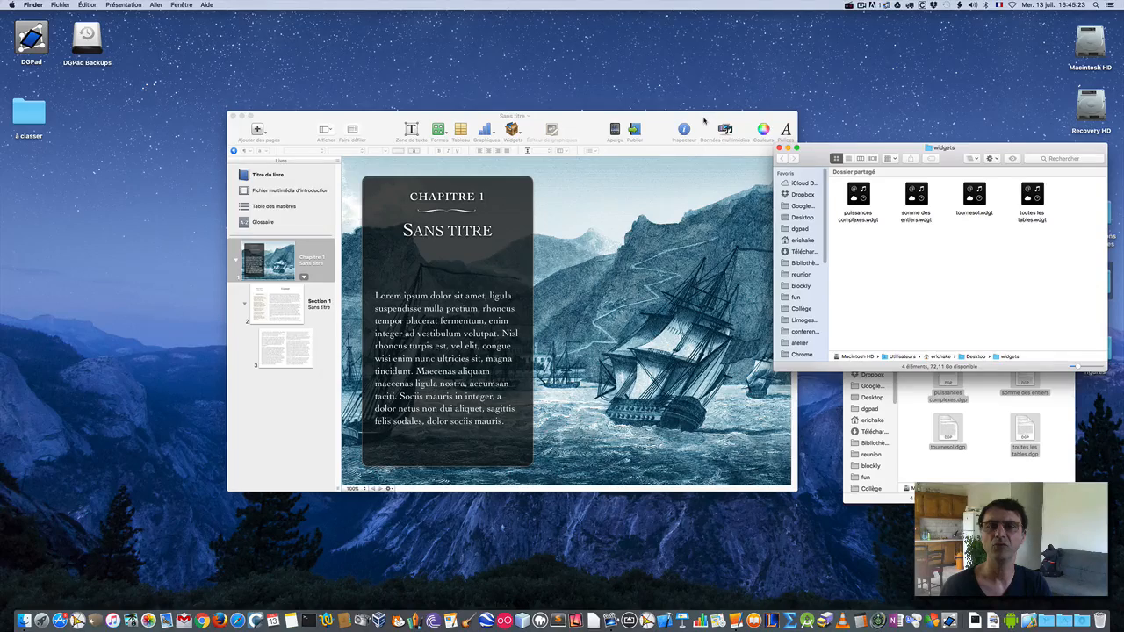
drag(705, 116, 614, 102)
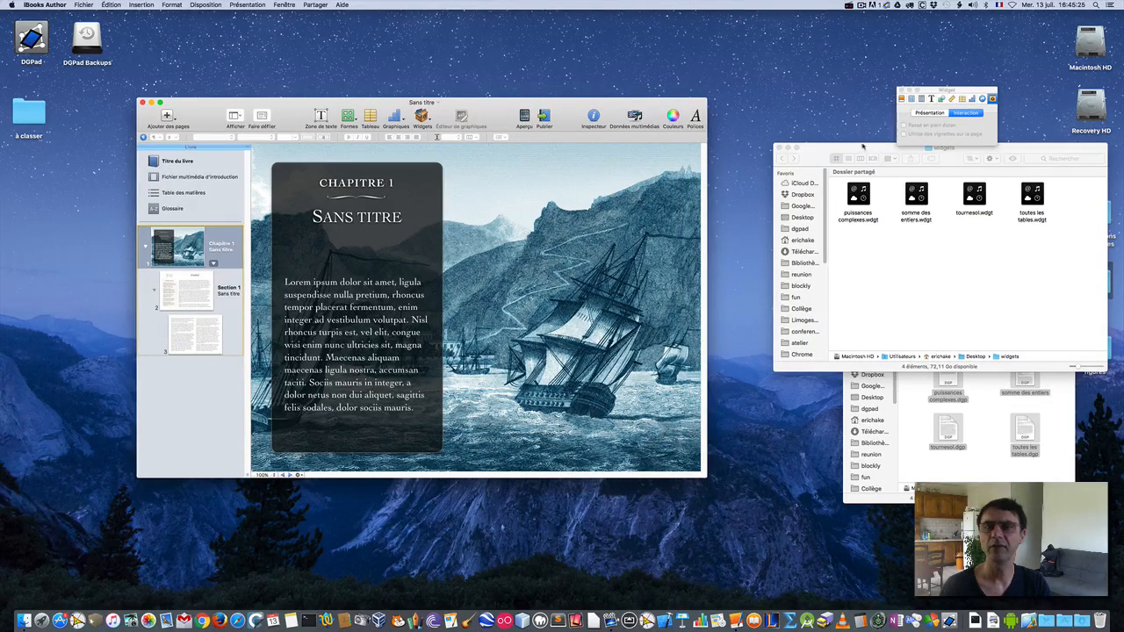
drag(872, 150, 872, 193)
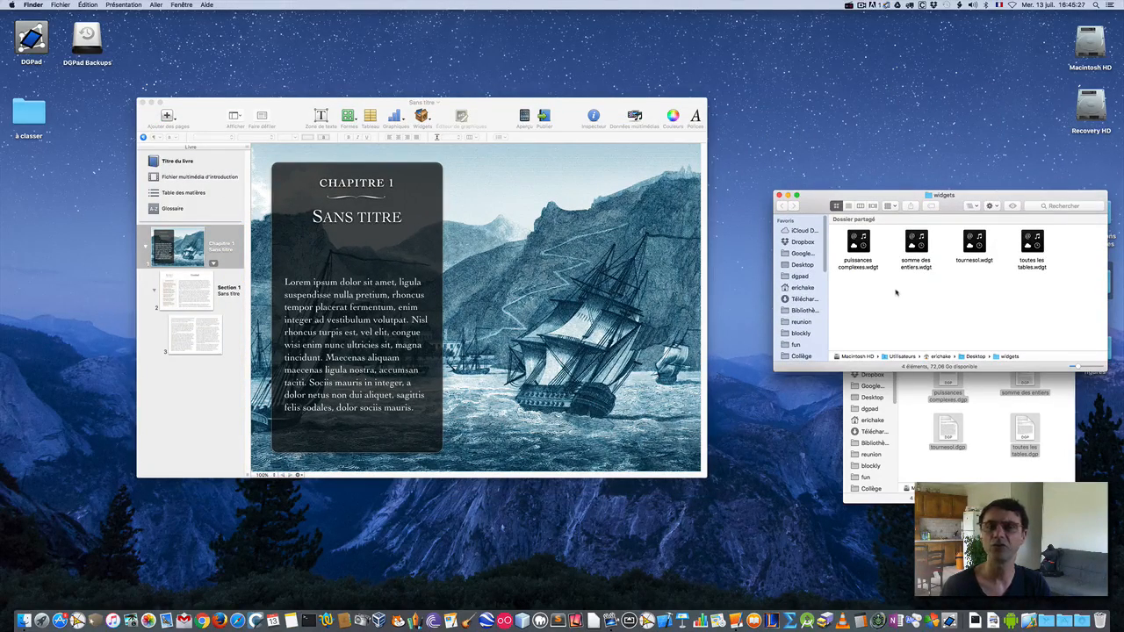
drag(863, 247, 594, 325)
drag(518, 228, 526, 254)
Set the puissances complexes widget to "Lecture sur la page" and turn off its title and caption
drag(935, 91, 760, 154)
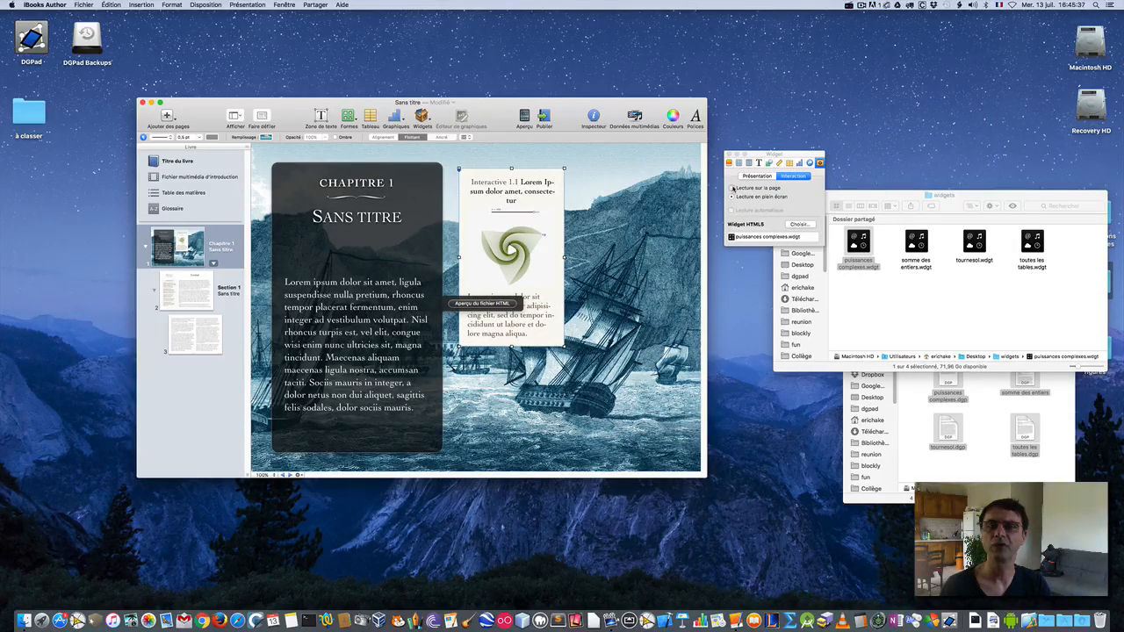
click(733, 188)
click(770, 175)
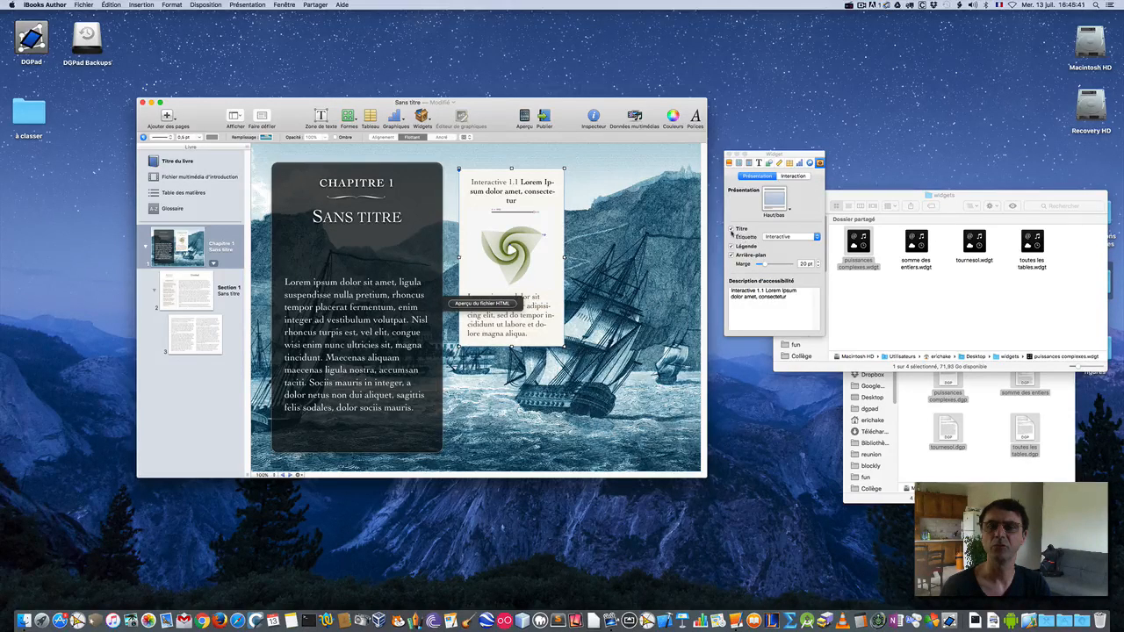
click(731, 229)
click(731, 247)
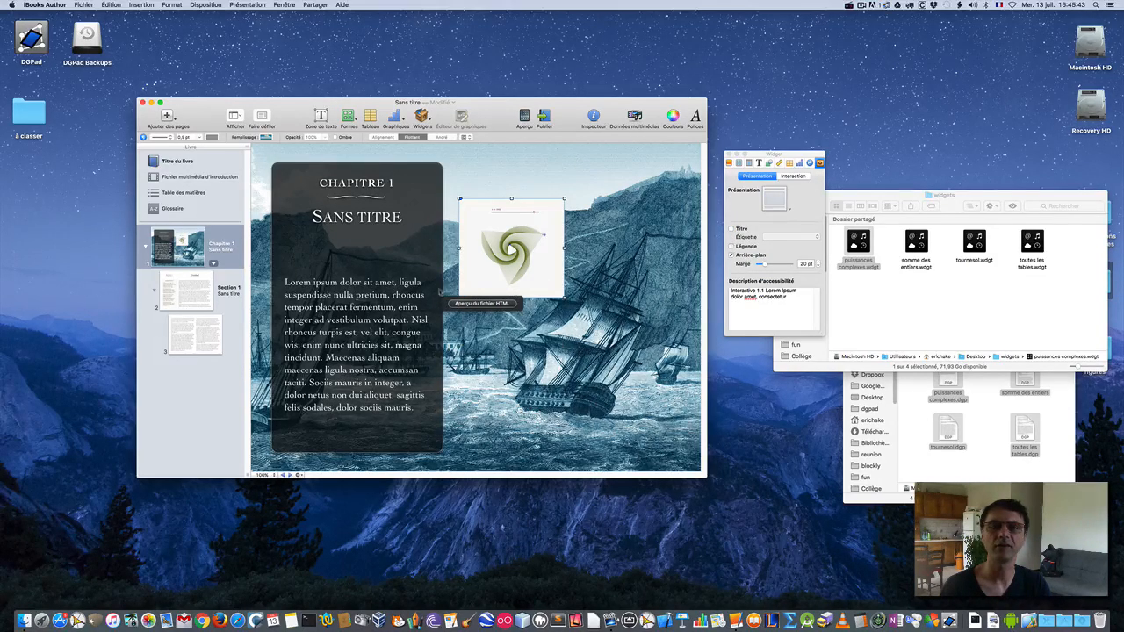
Move the puissances complexes widget up beside the chapter heading and enlarge it slightly
drag(483, 276, 481, 243)
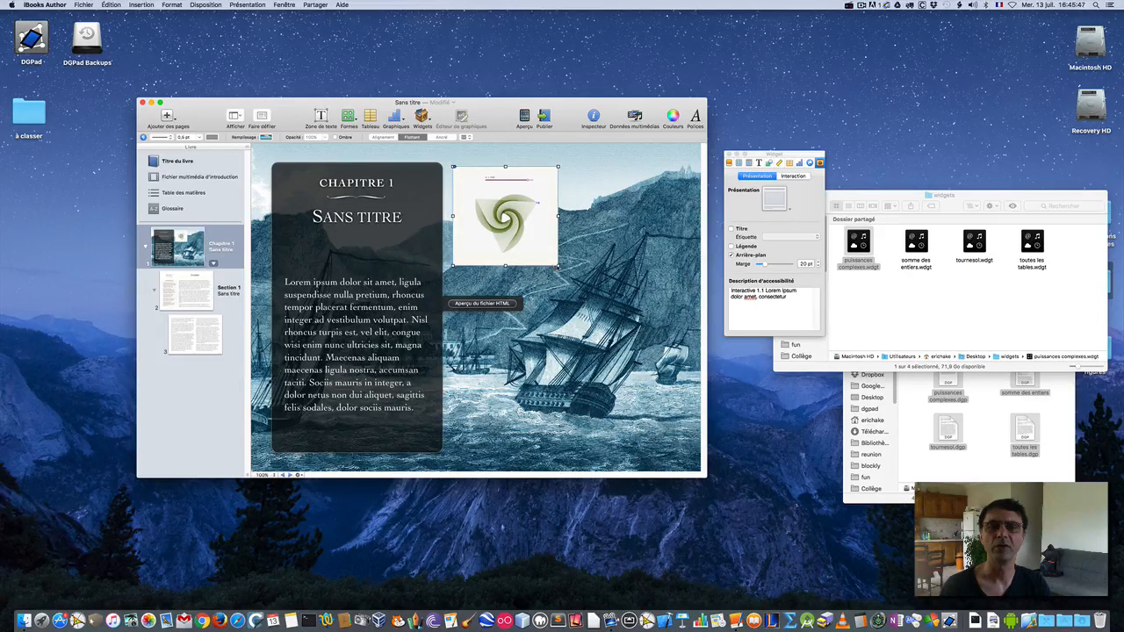
drag(557, 265, 586, 293)
click(668, 299)
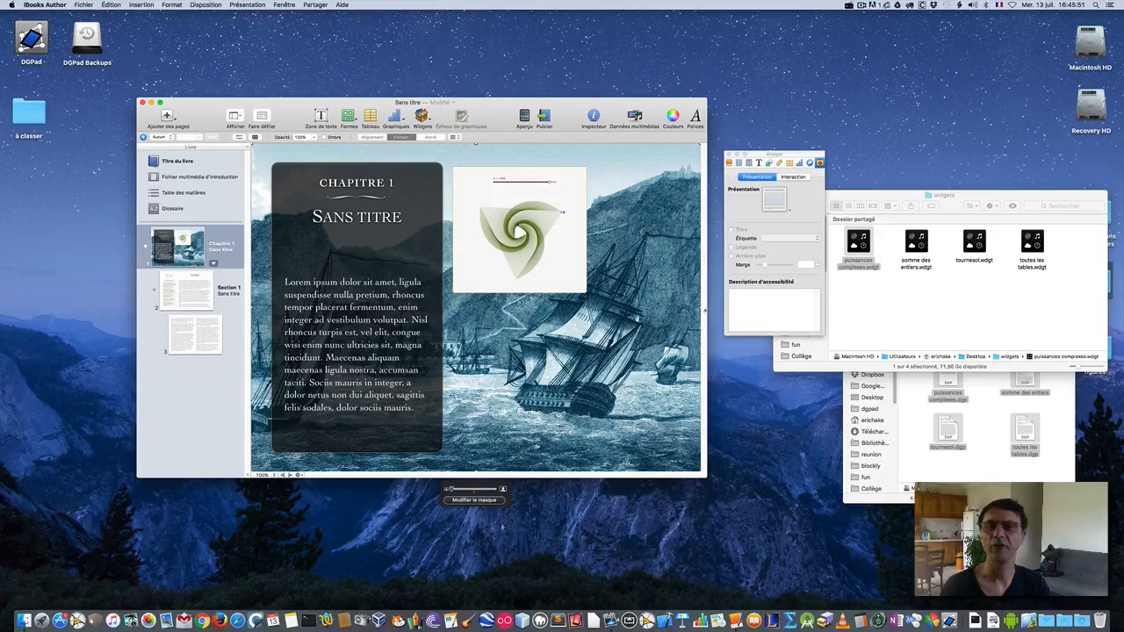
Place somme des entiers.wdgt below the spiral widget without title or caption, and enlarge it to fill the page's lower area
drag(925, 244, 505, 378)
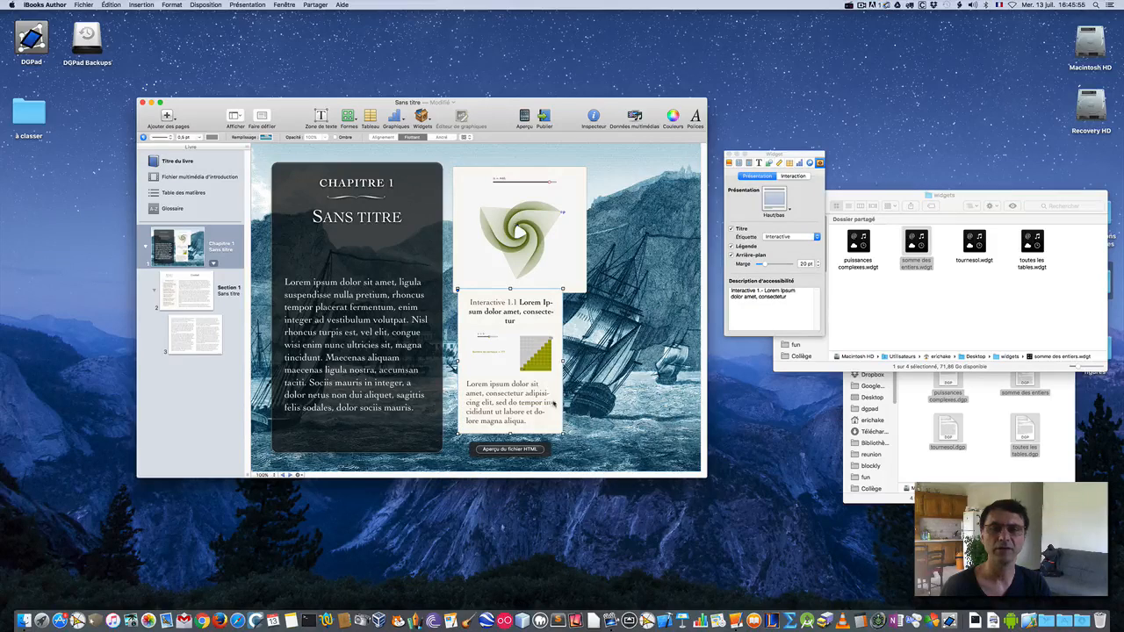
click(731, 228)
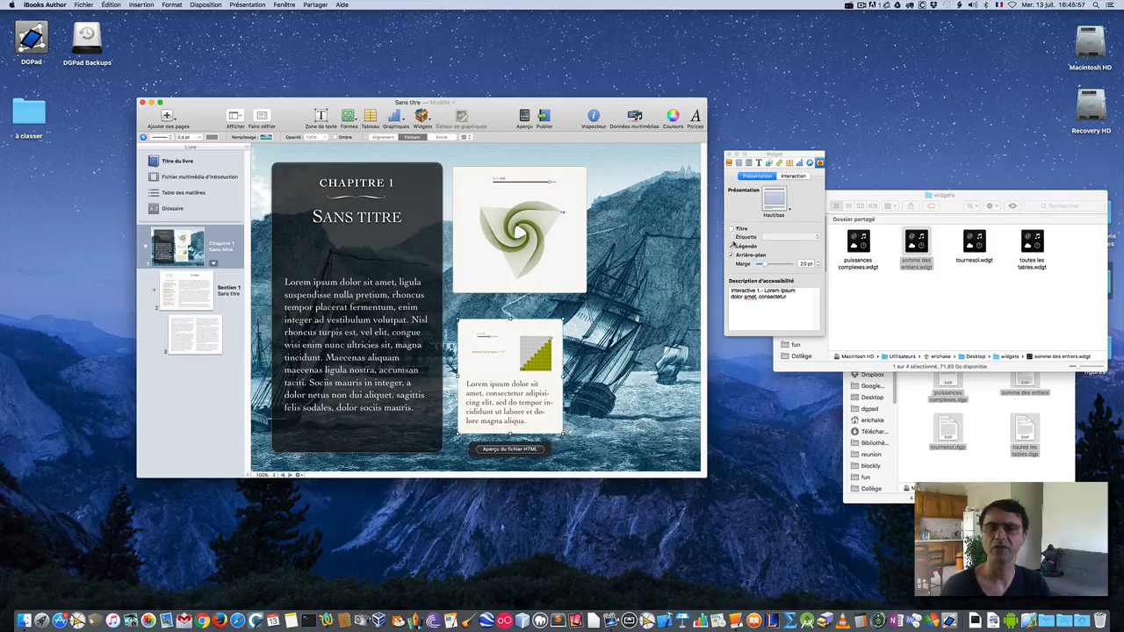
click(731, 246)
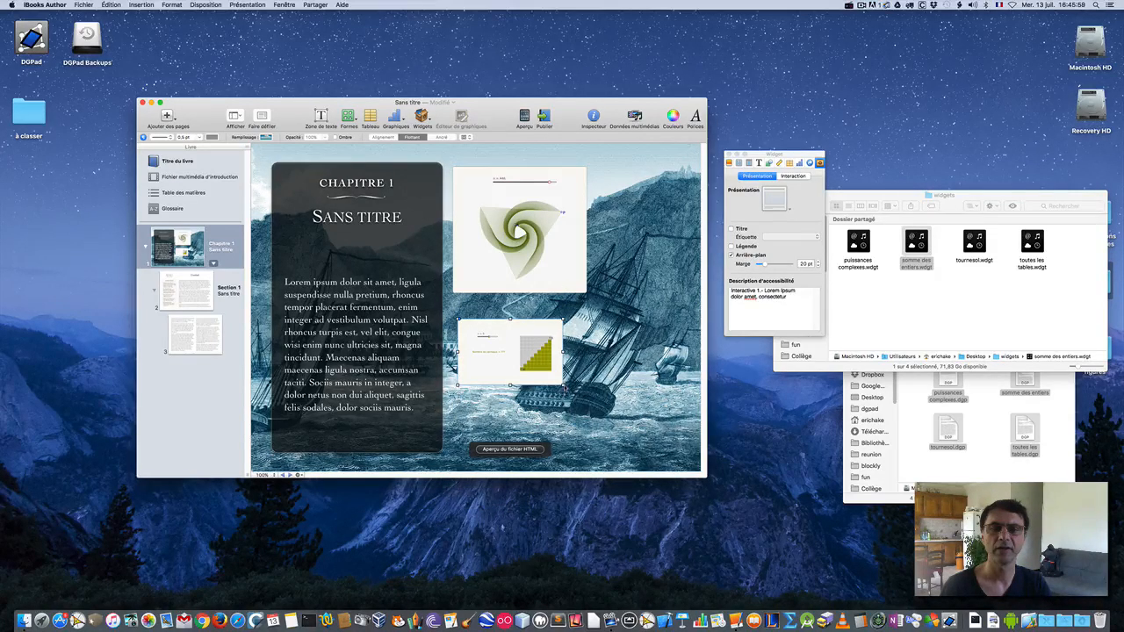
mouse_move(564, 388)
mouse_down()
mouse_move(620, 401)
mouse_move(655, 428)
mouse_move(544, 386)
mouse_up()
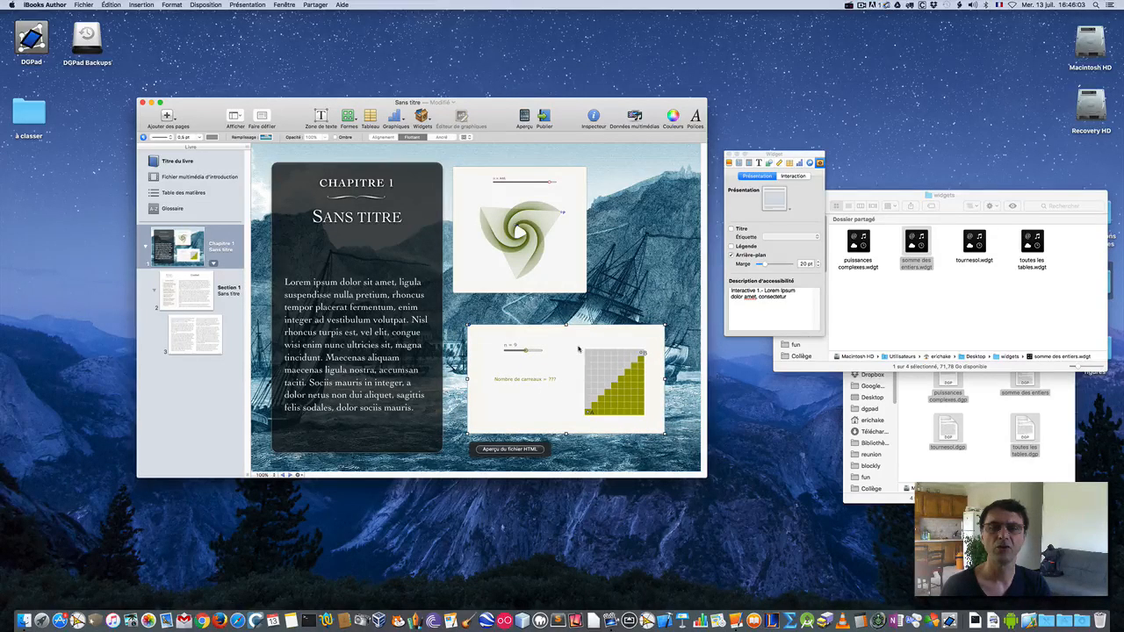
Place tournesol.wdgt on the Section 1 page between the side panel and page title, without title or caption, and enlarge it
click(787, 176)
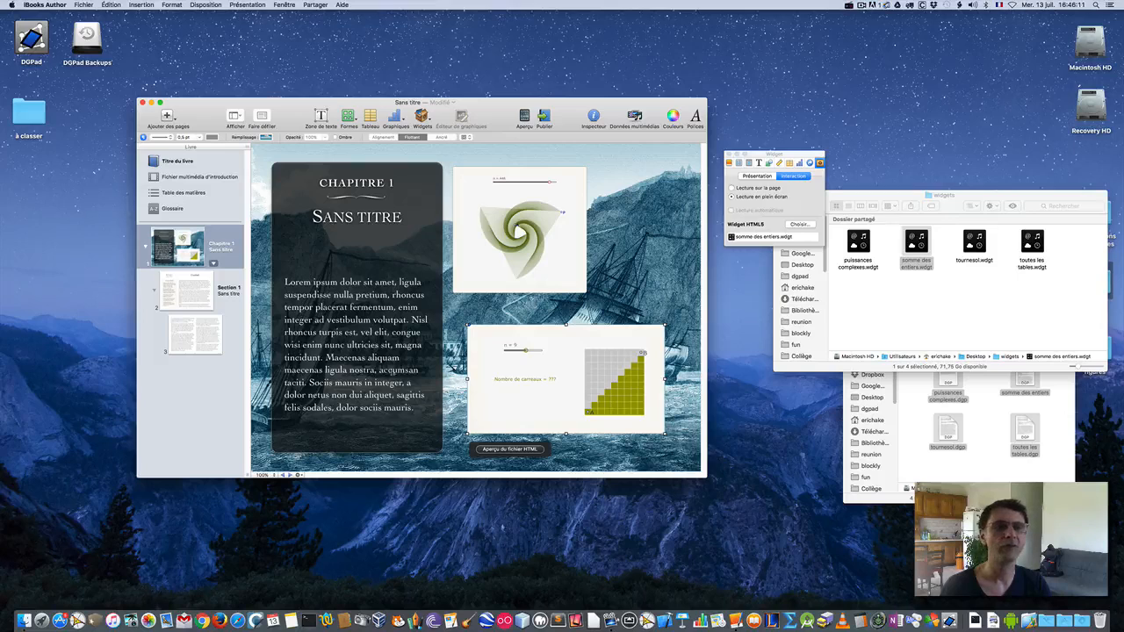
click(183, 291)
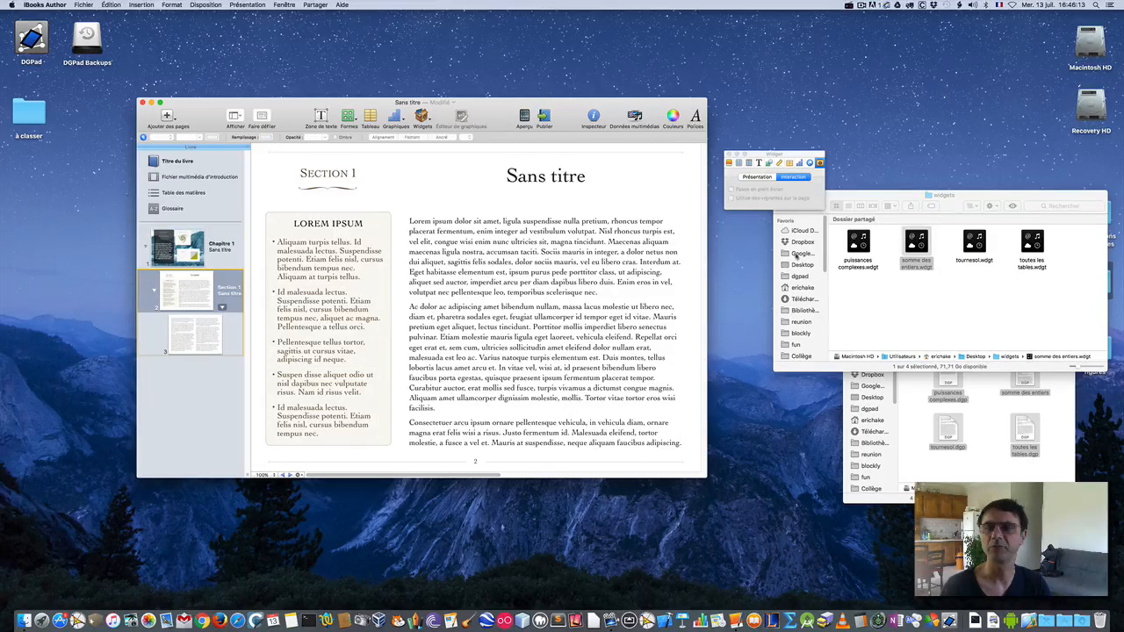
drag(978, 243, 457, 252)
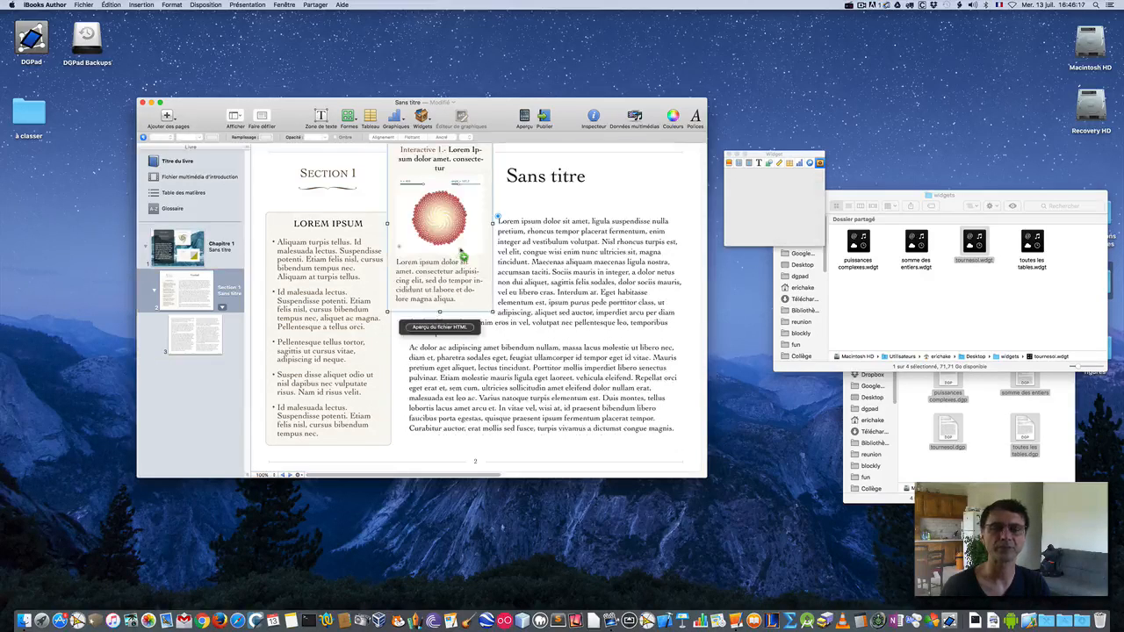
click(756, 176)
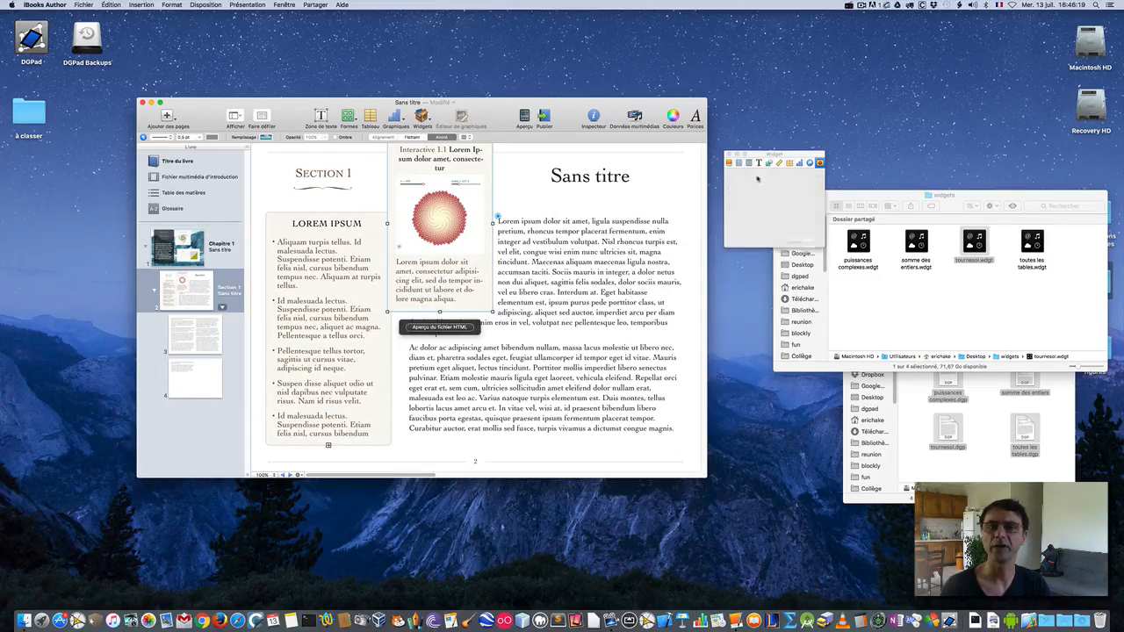
click(731, 229)
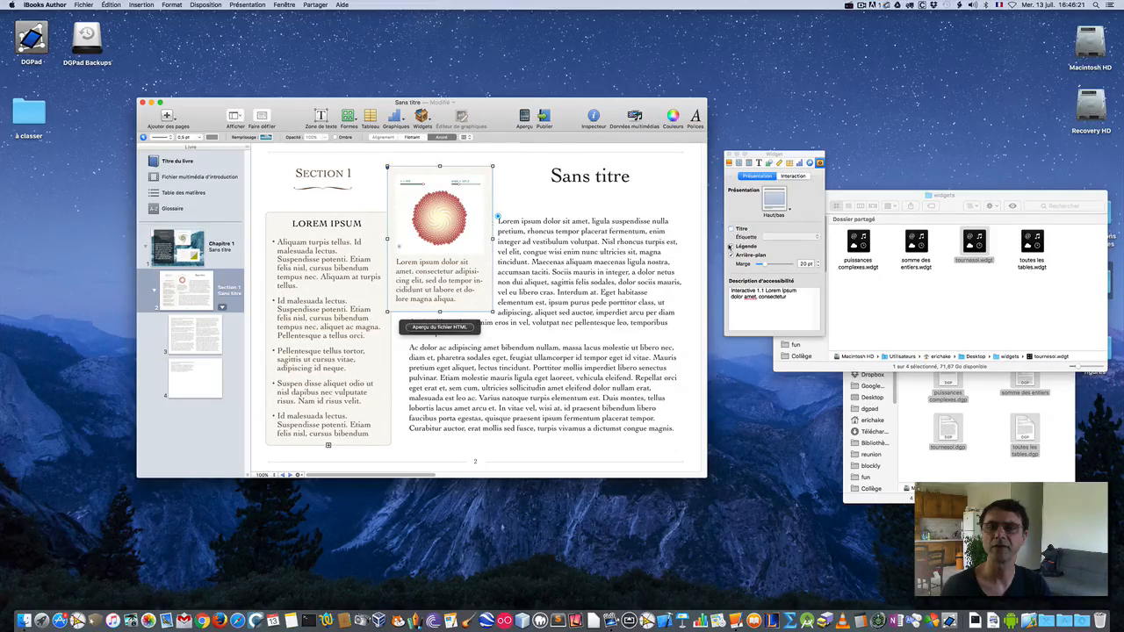
click(731, 247)
drag(494, 261, 534, 292)
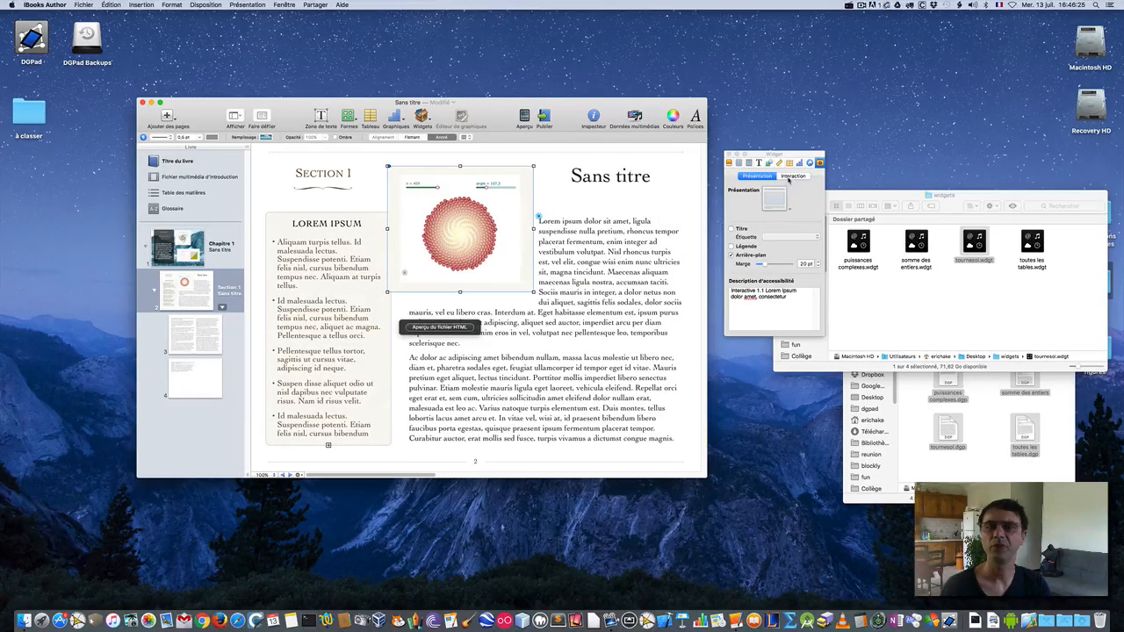
Set the tournesol widget to "Lecture sur la page" with "Lecture automatique" enabled
click(793, 176)
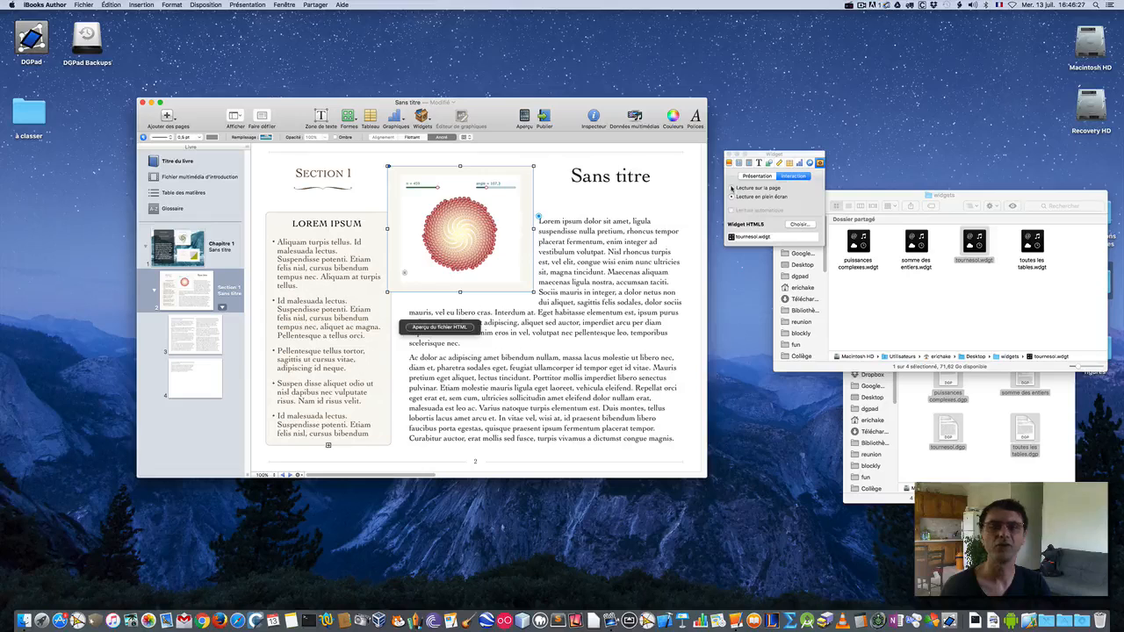
click(731, 188)
click(732, 210)
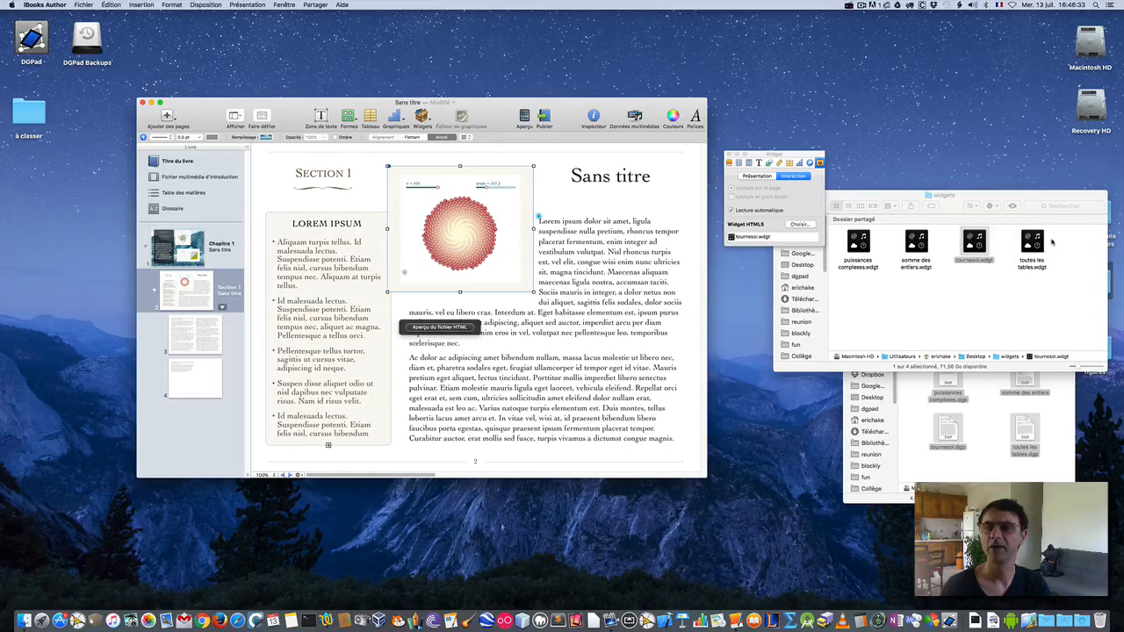
Place toutes les tables.wdgt in the Section 1 body text below the tournesol widget and make its frame wider and shorter
drag(1044, 244, 634, 421)
drag(494, 387, 496, 386)
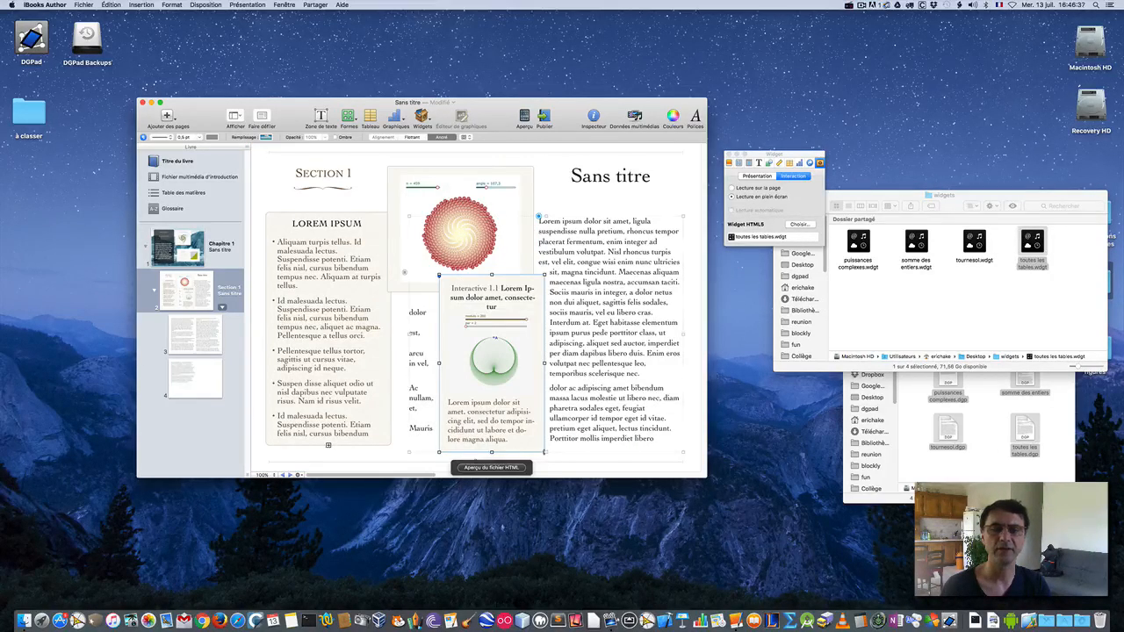
drag(544, 452, 637, 416)
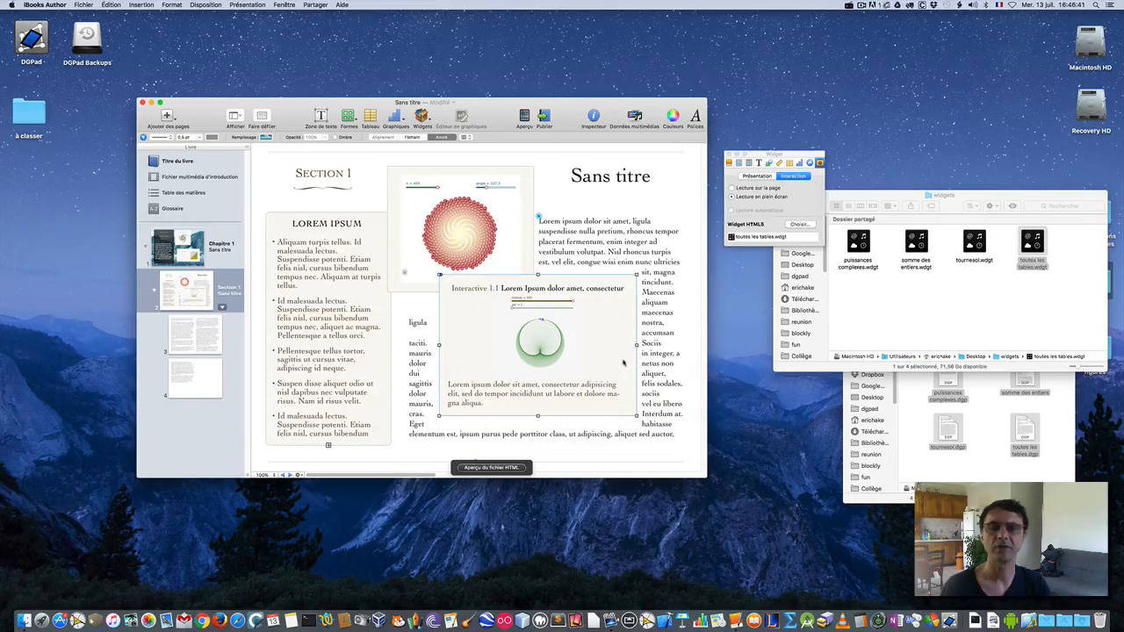
drag(628, 373, 623, 387)
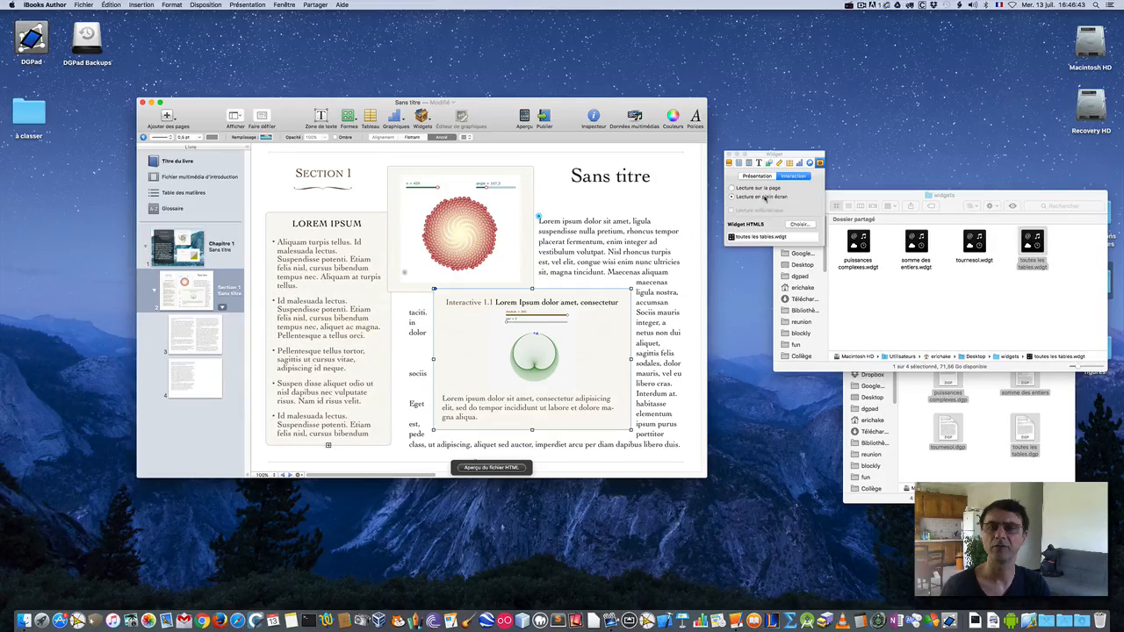
Turn off the toutes les tables widget's title and caption and move it lower, clear of the tournesol widget
click(756, 175)
click(731, 229)
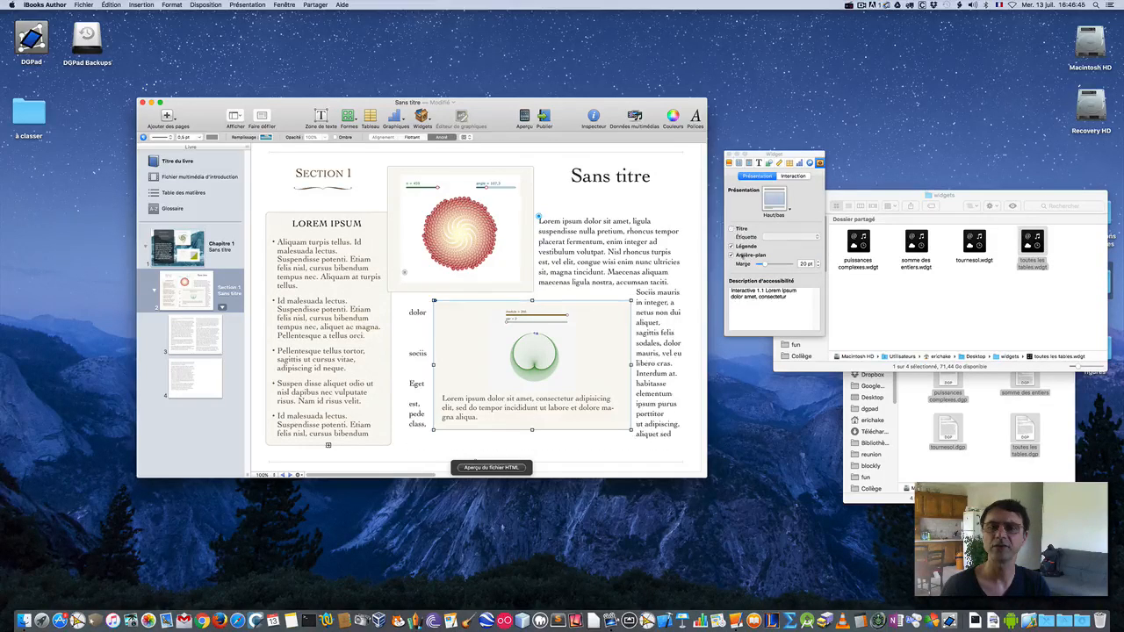
click(730, 246)
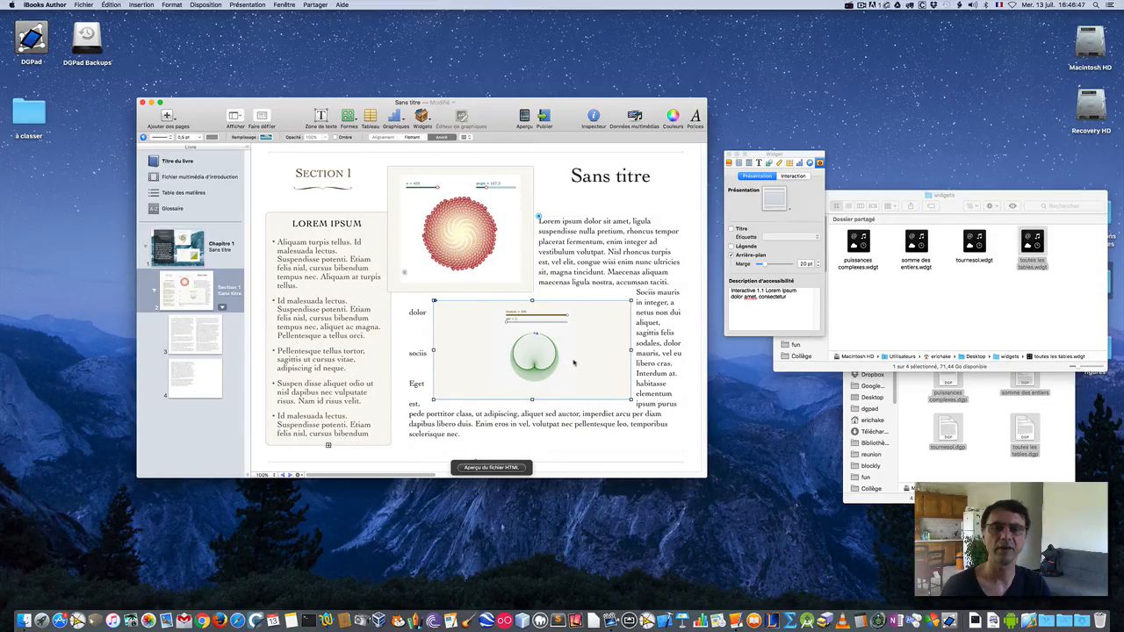
drag(556, 381, 567, 401)
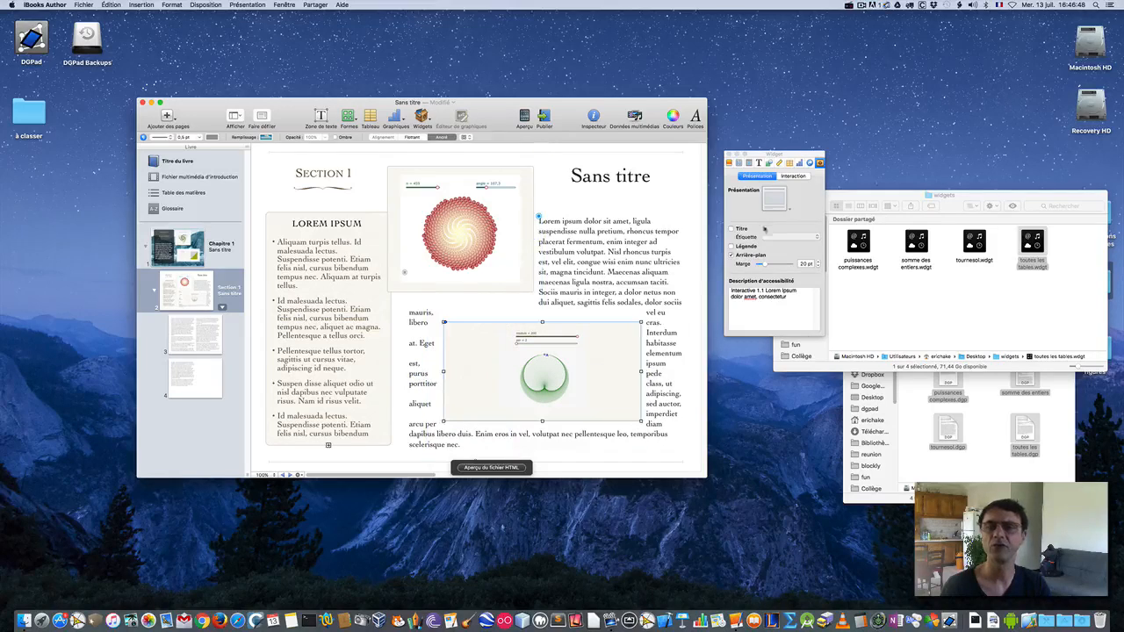
click(793, 177)
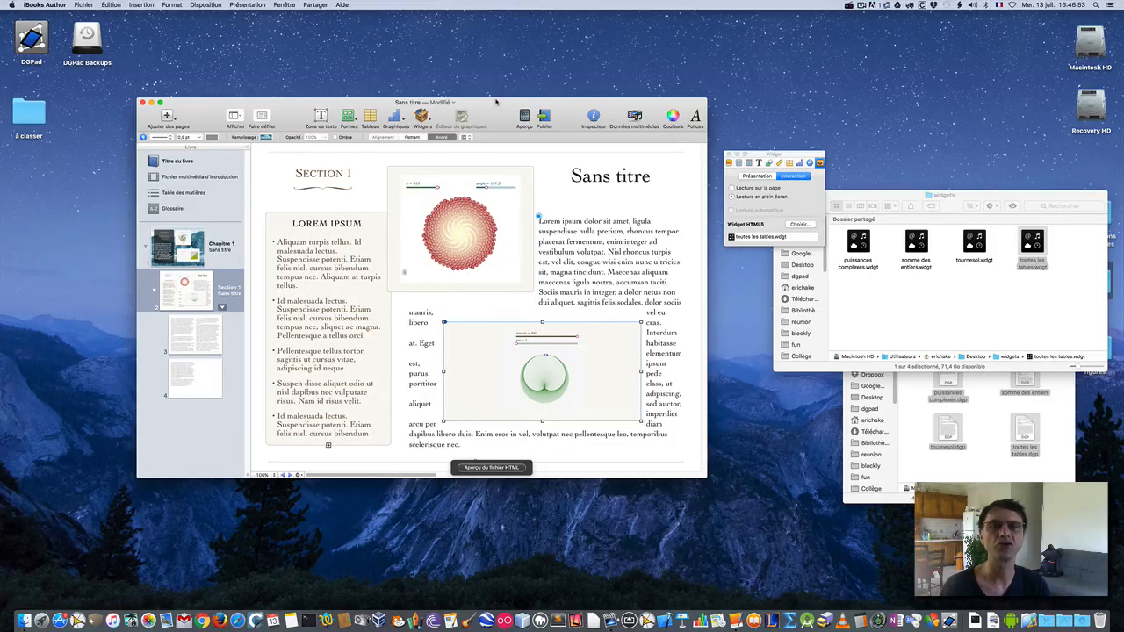
Save the book on the Desktop as ibook, quit iBooks Author and close the open Finder windows
drag(495, 102, 483, 106)
key(super+s)
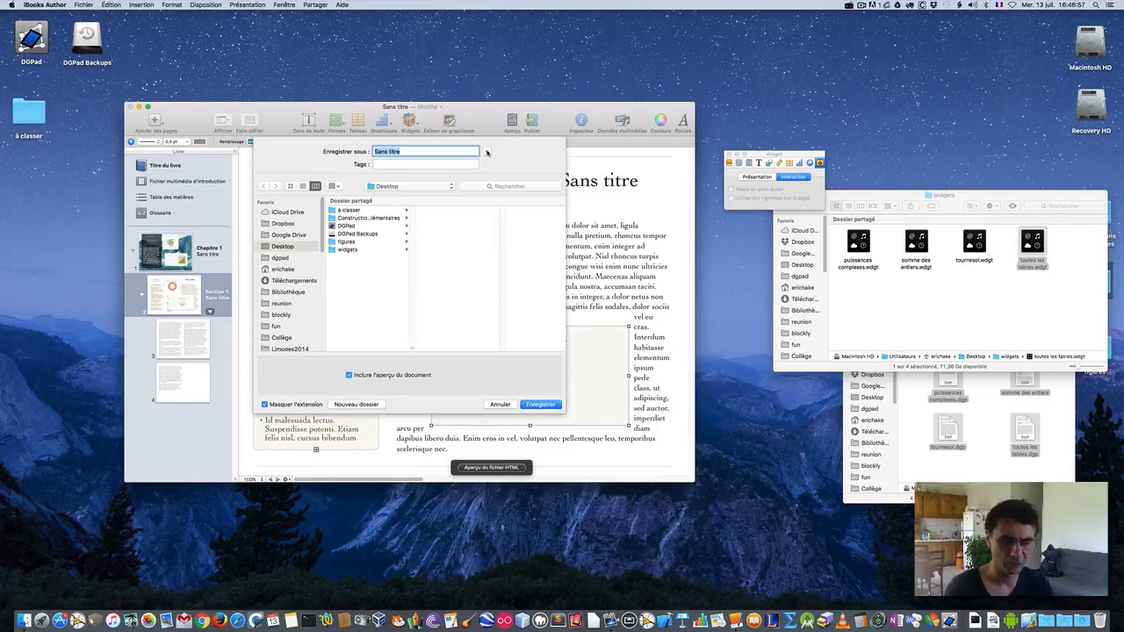
key(BackSpace)
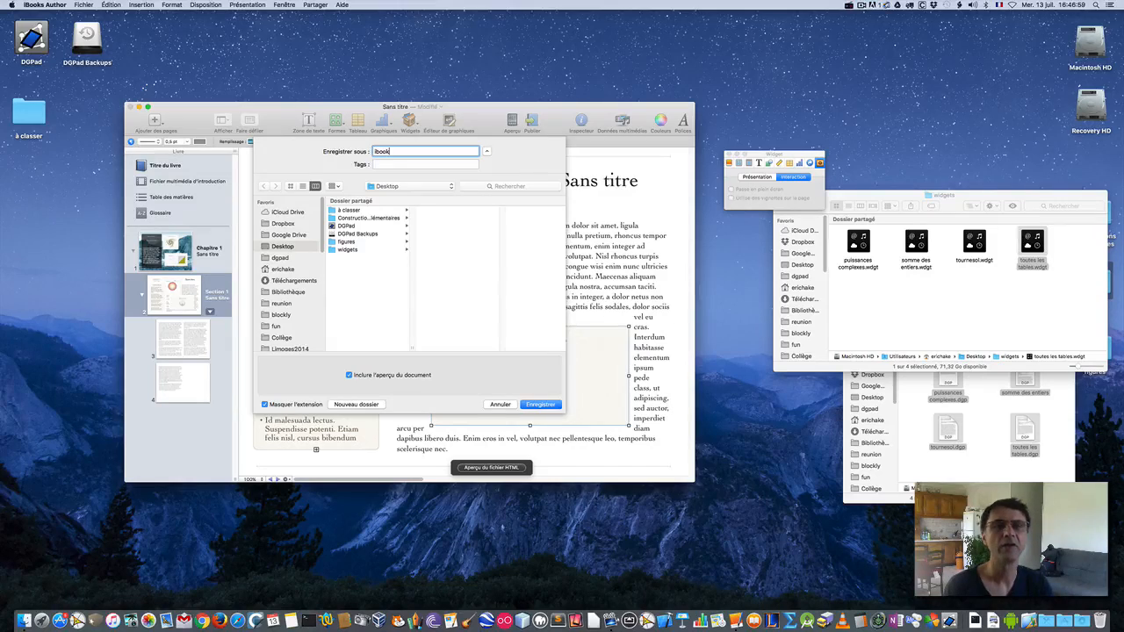
text(ibook)
key(Return)
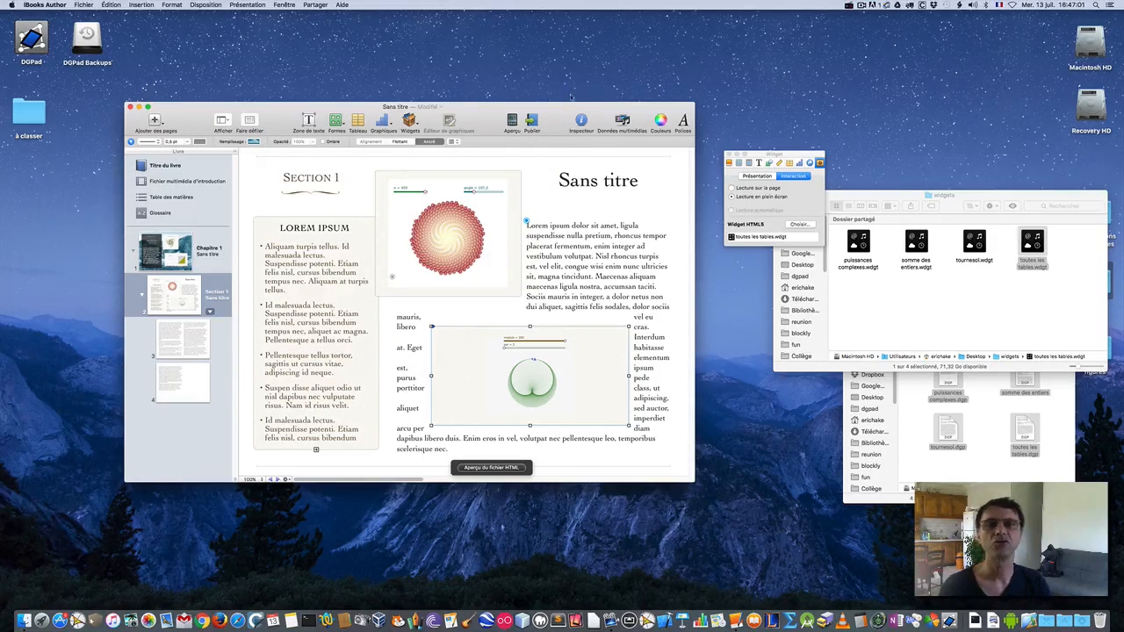
key(super+q)
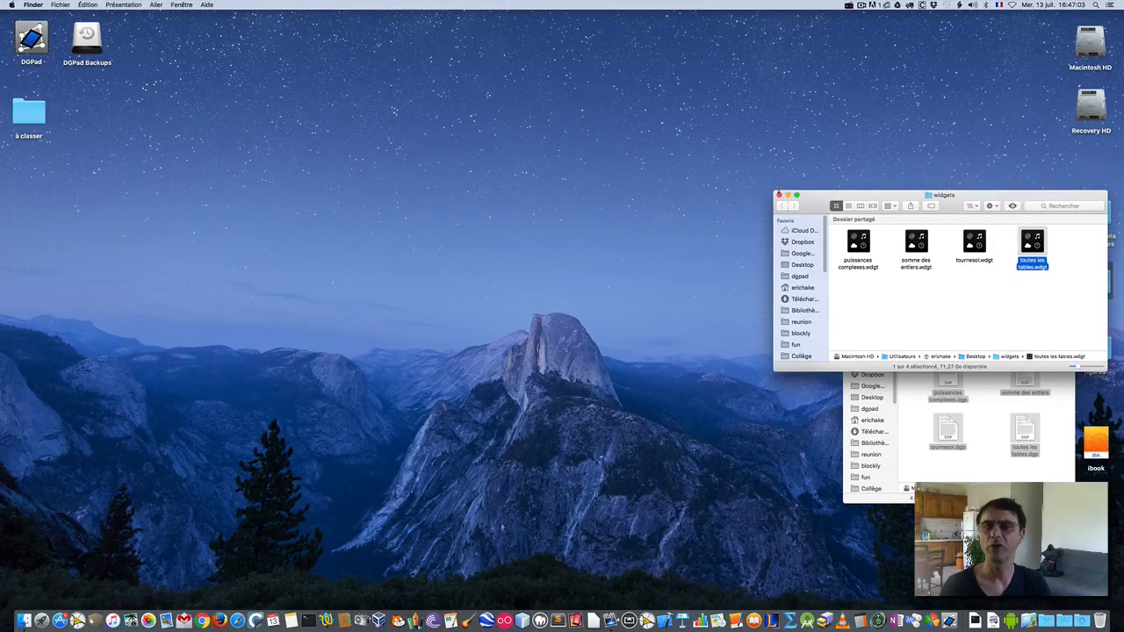
alt+click(779, 195)
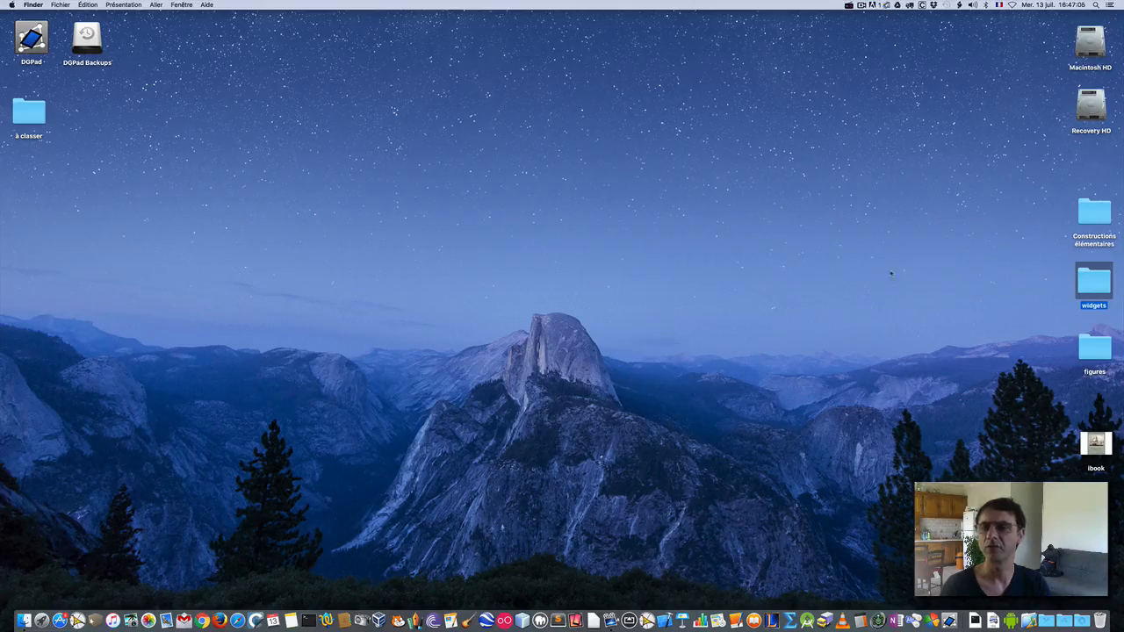
Open the ibook file from the desktop to view the saved book, and quit iBooks Author again
mouse_move(1101, 454)
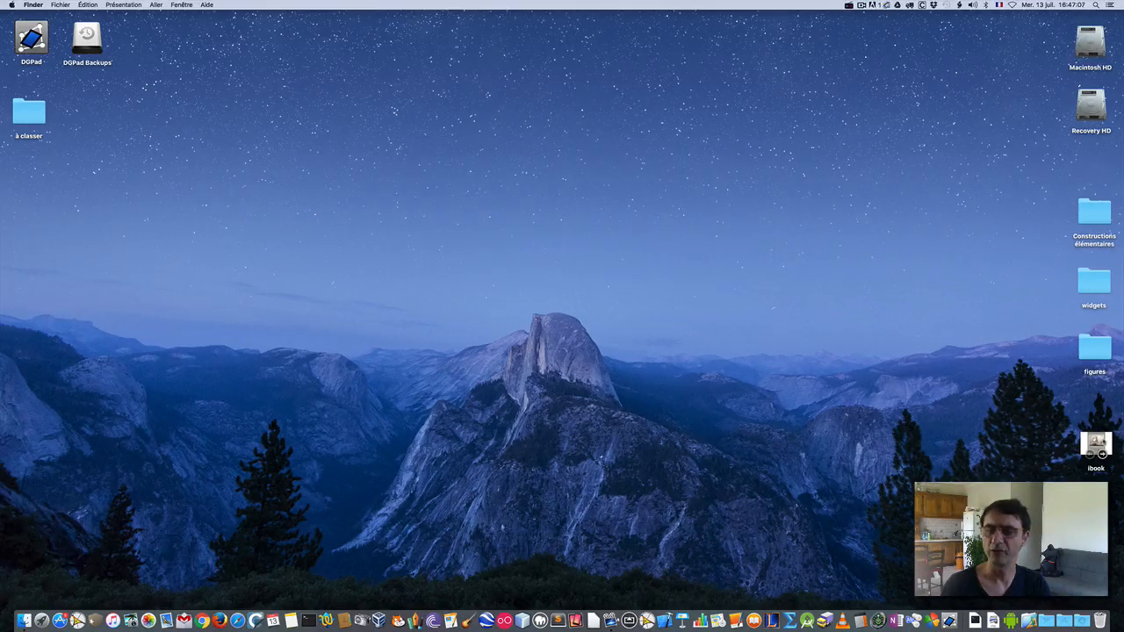
double_click(1096, 445)
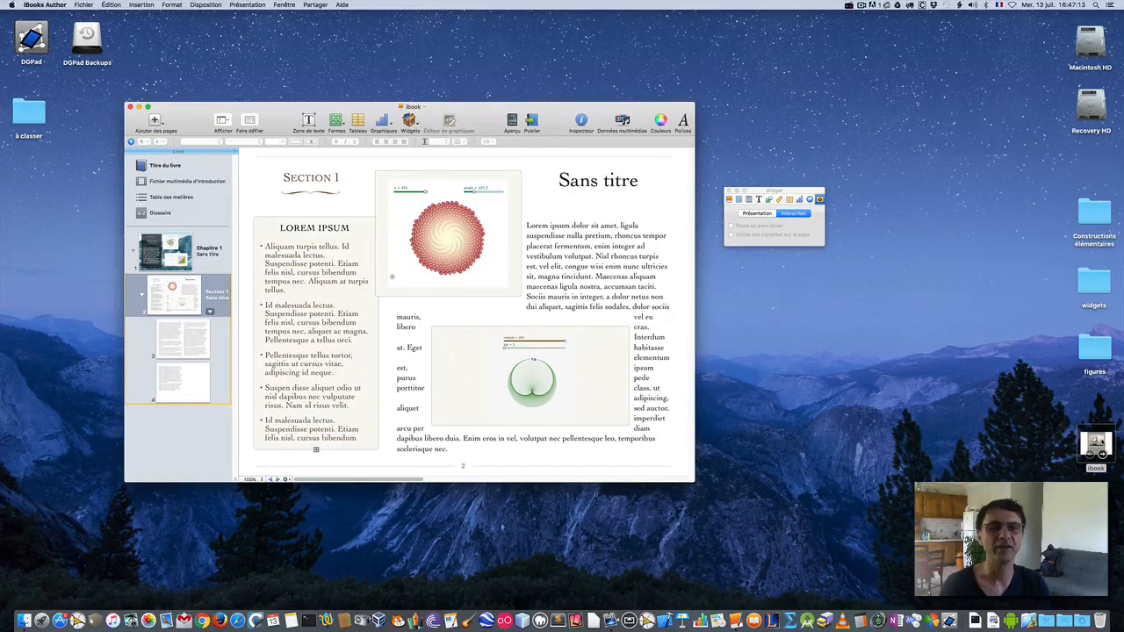
key(super+q)
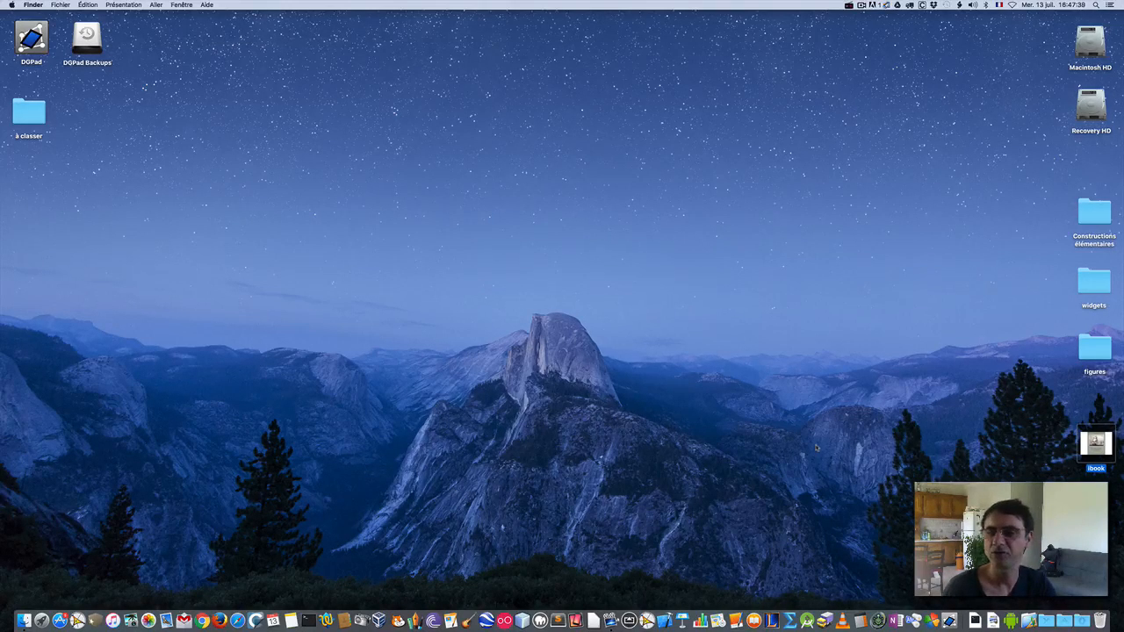
Open the ibook file in DGPad to list its embedded widgets
mouse_move(1102, 454)
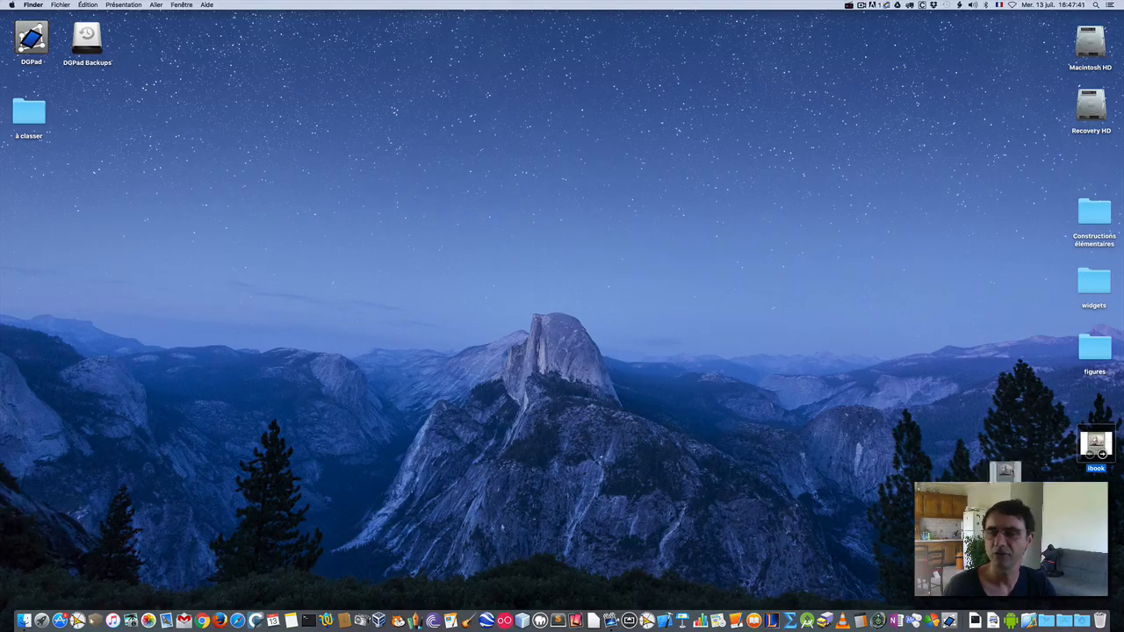
drag(1005, 471, 875, 401)
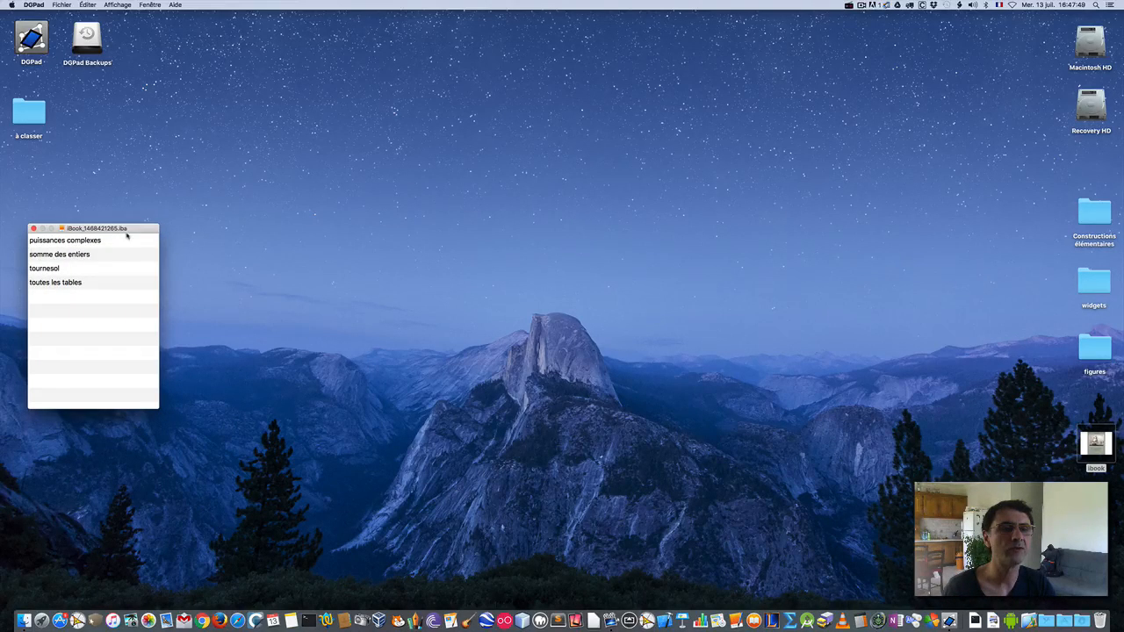
drag(127, 234, 122, 246)
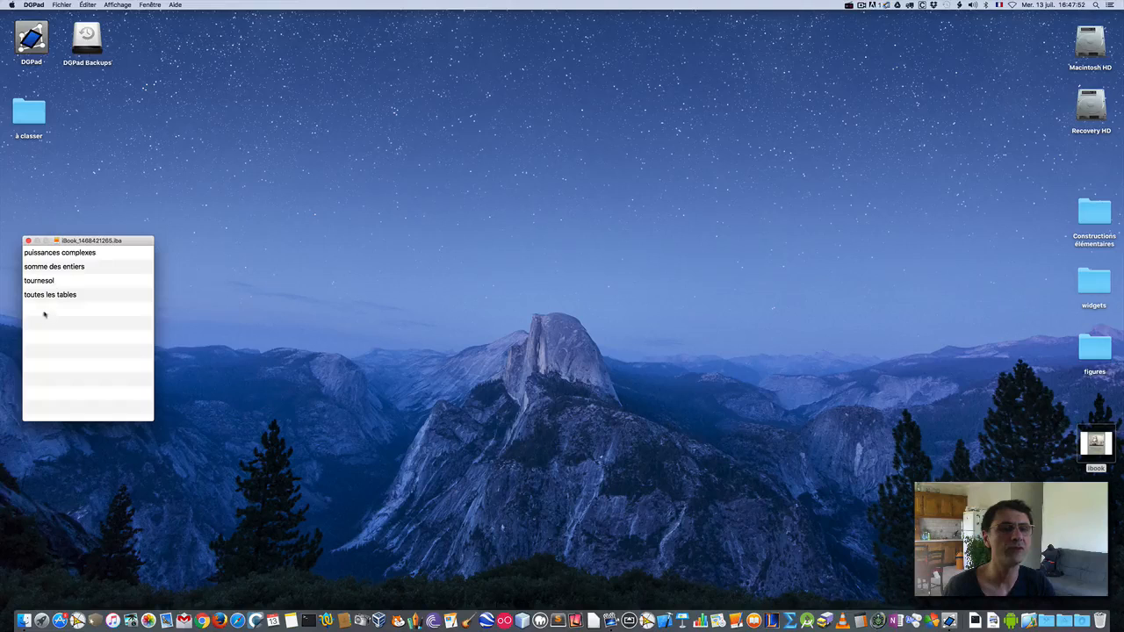
Open the puissances complexes, somme des entiers and tournesol widgets from the book's widget list
click(72, 254)
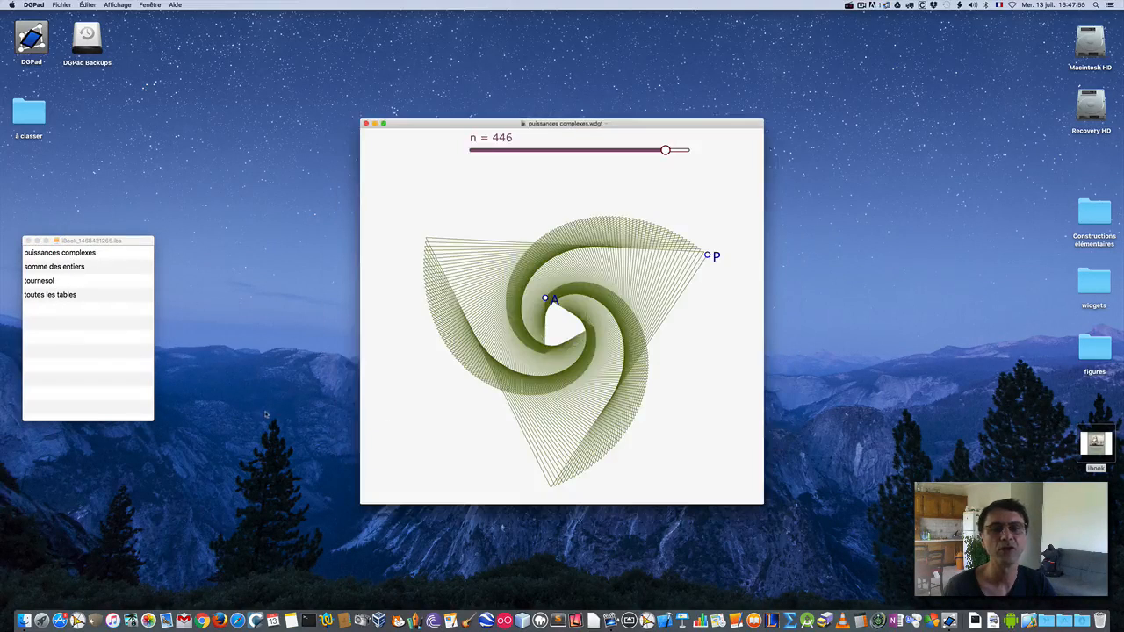
click(78, 268)
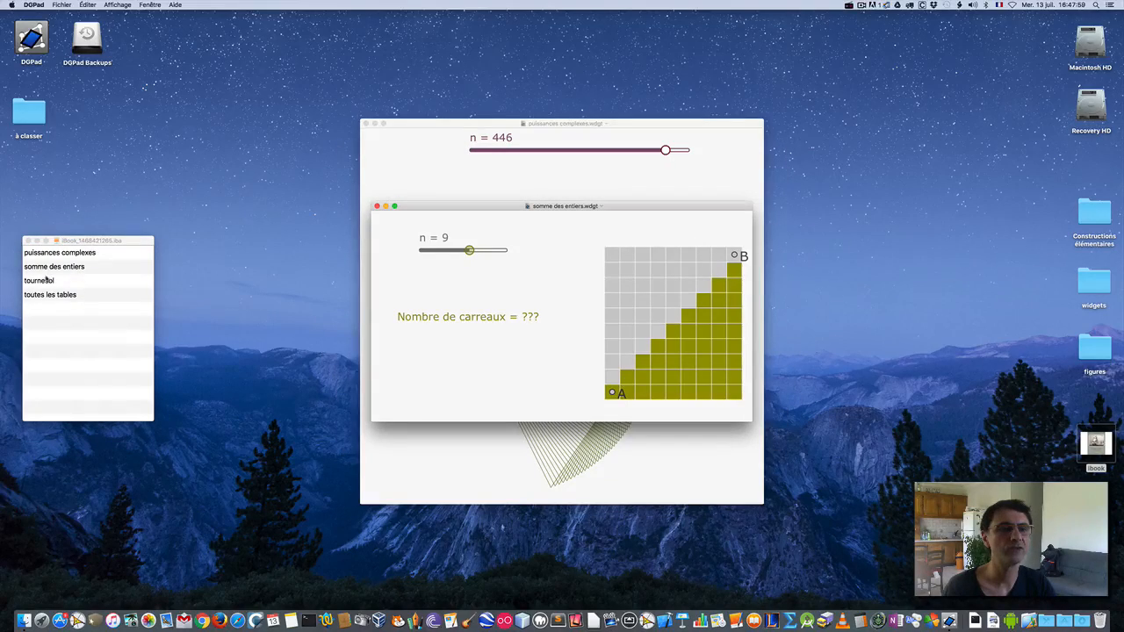
click(47, 281)
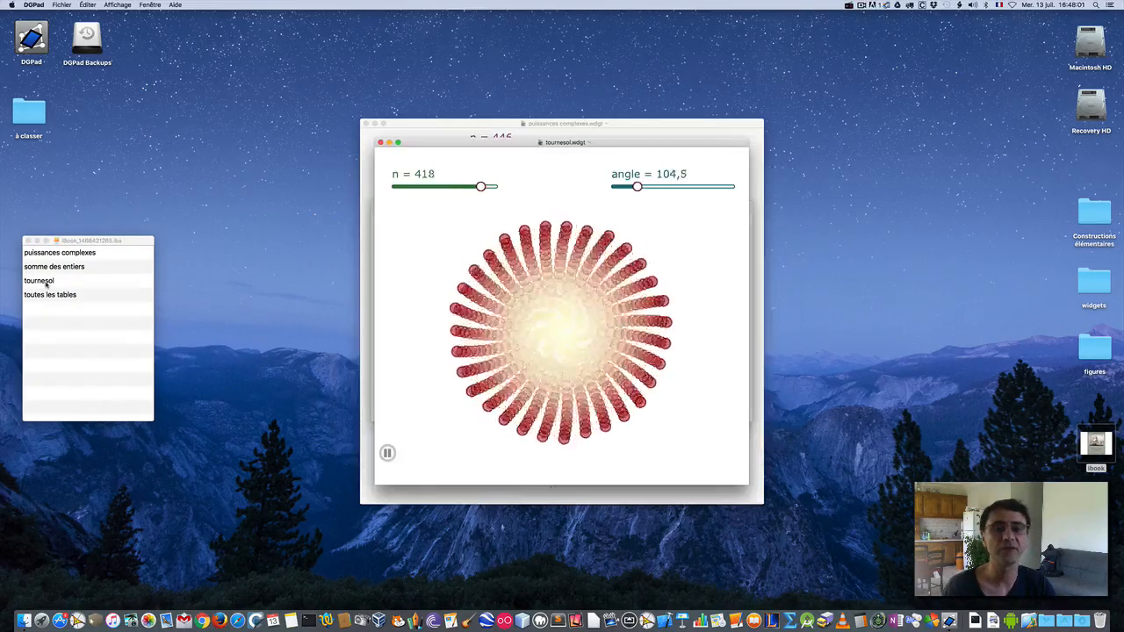
Open the toutes les tables widget, move its window clear of the others and set its "par" slider to 7
click(56, 296)
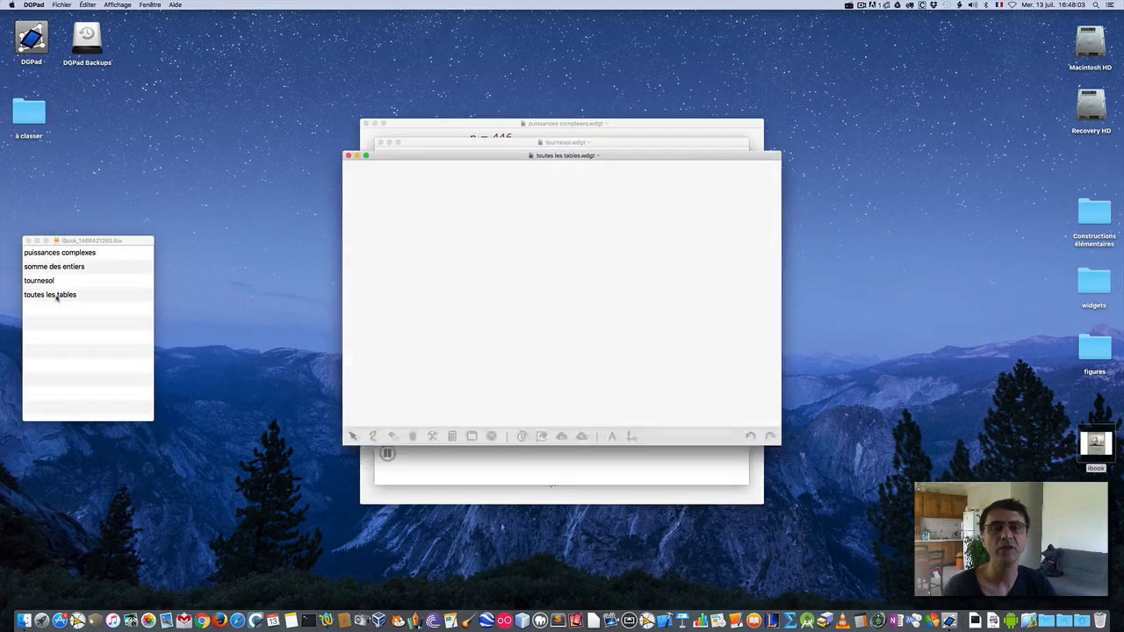
drag(490, 165, 741, 178)
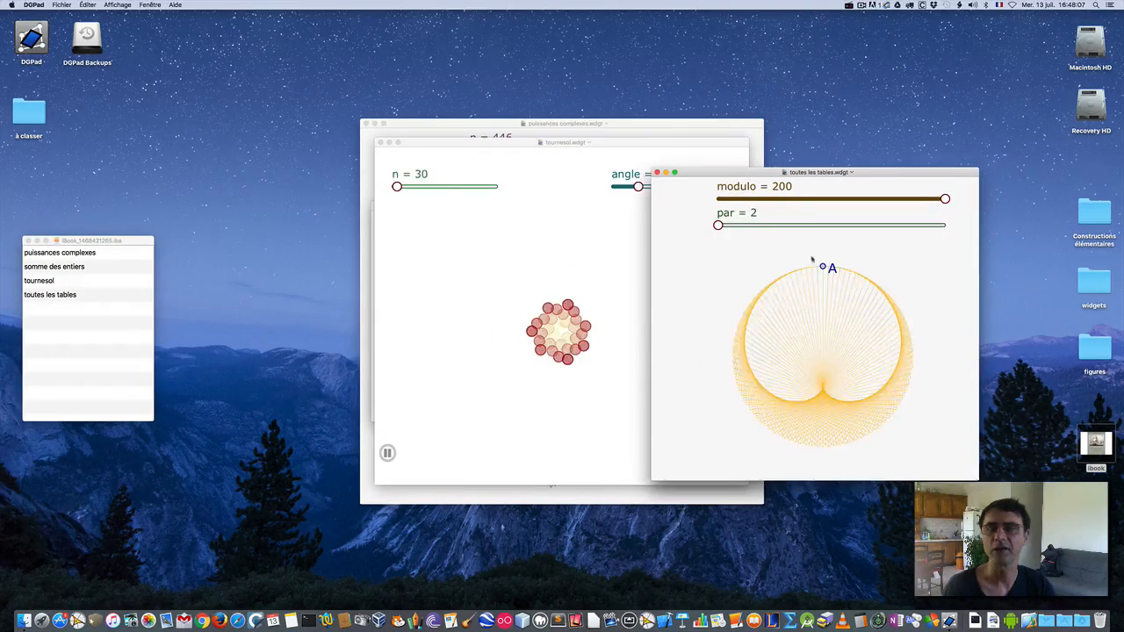
drag(718, 226, 723, 225)
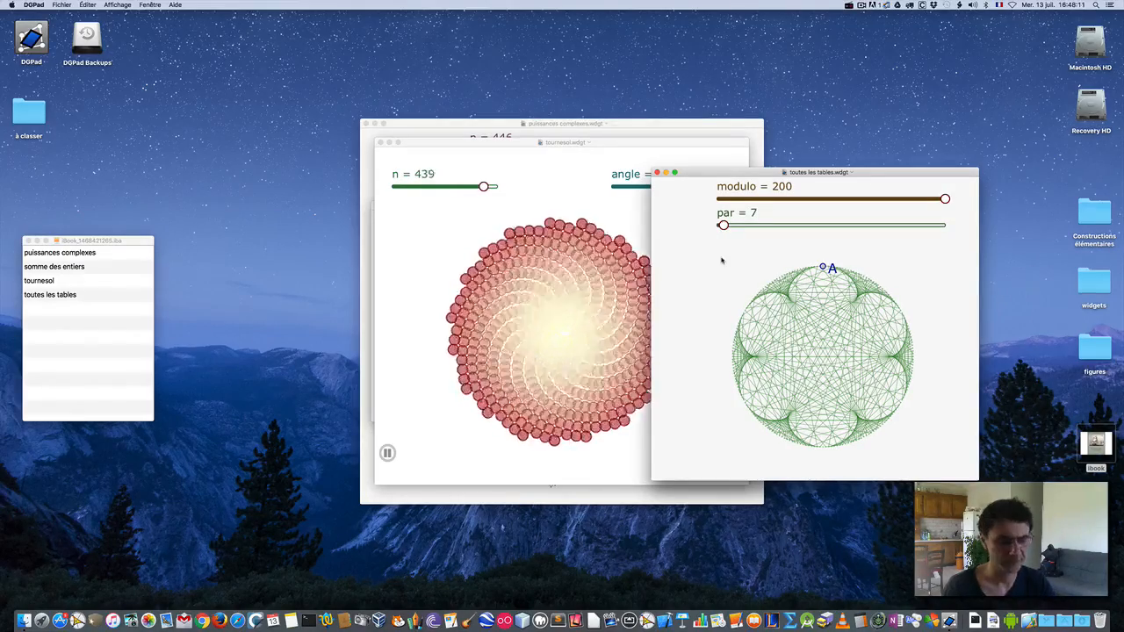
Close the toutes les tables widget and the remaining DGPad windows, and open ibook.iba in DGPad again
click(657, 172)
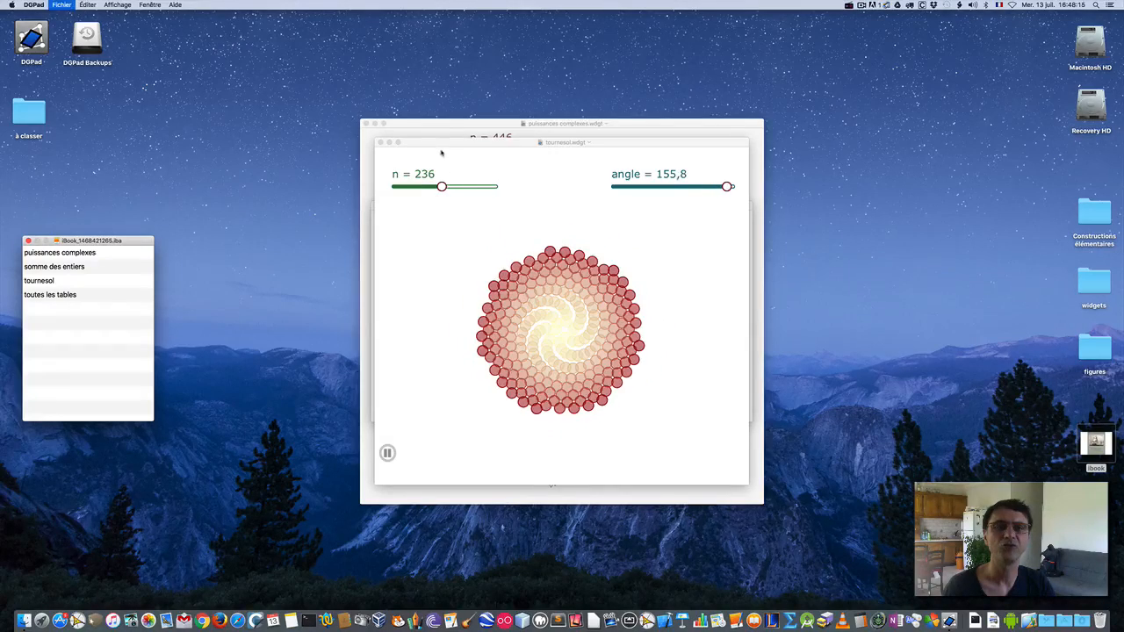
key(super+h)
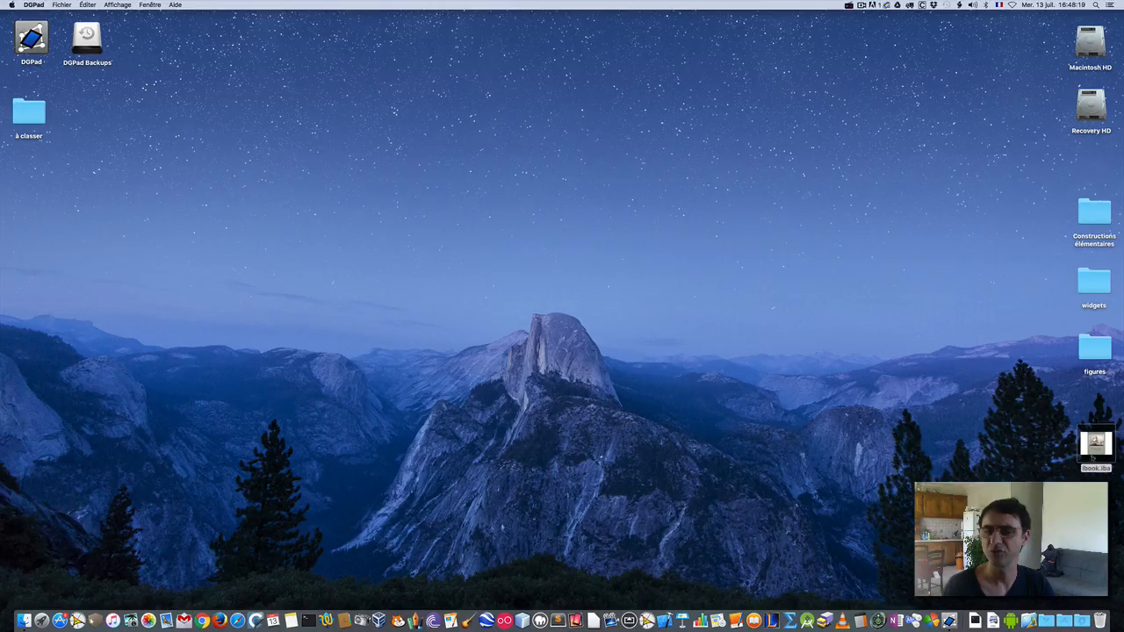
drag(1096, 444, 953, 614)
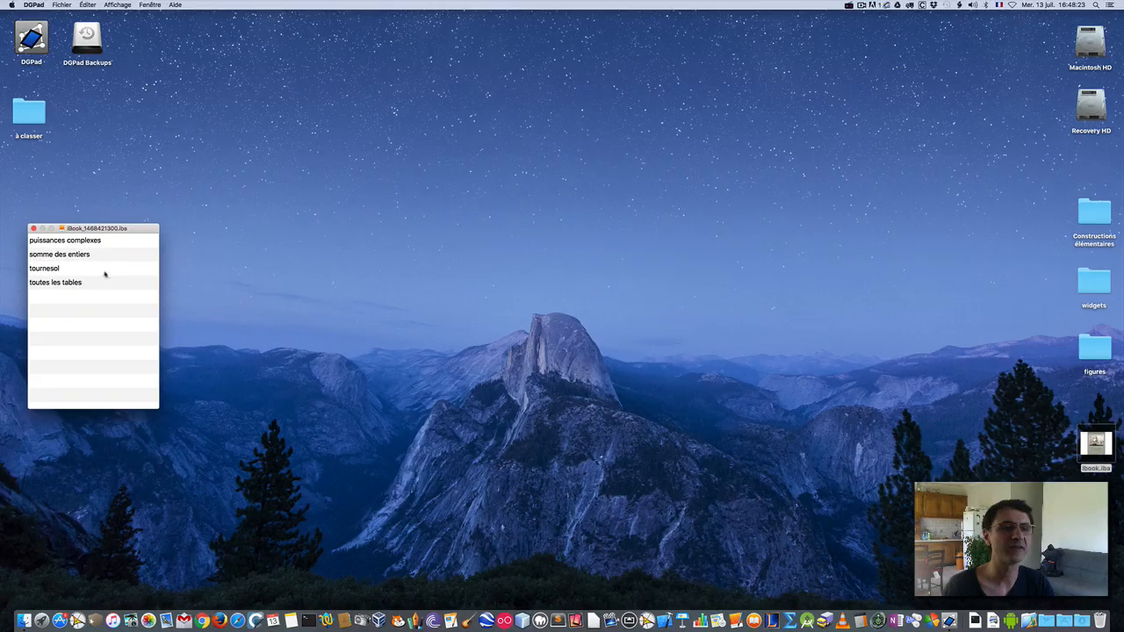
Open the toutes les tables, tournesol and somme des entiers widgets from the book's widget list
click(80, 283)
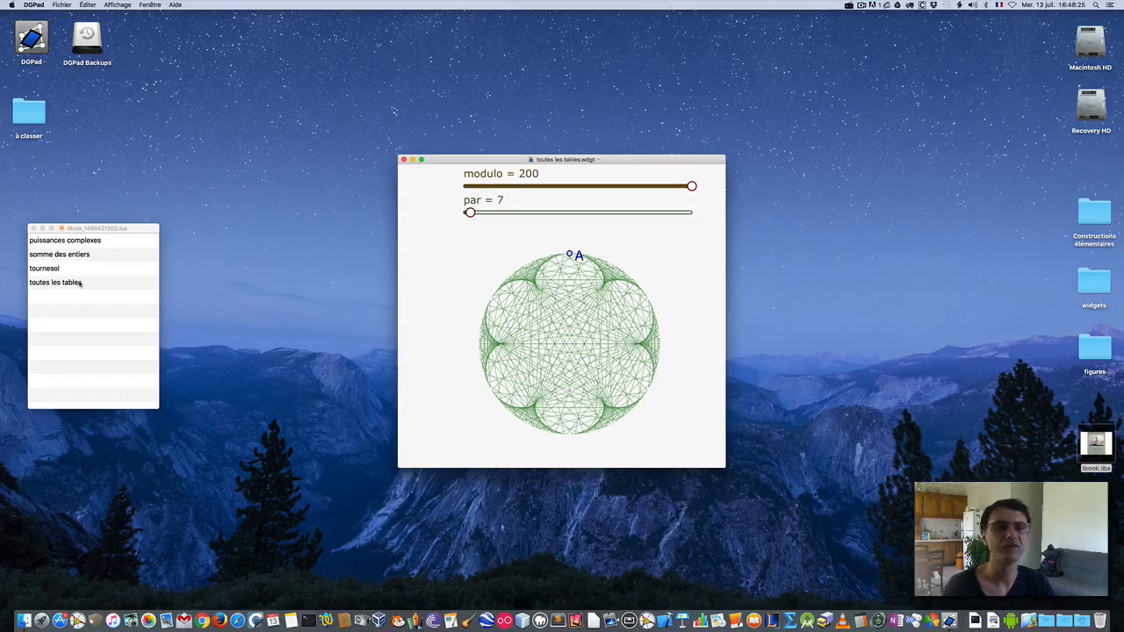
click(45, 269)
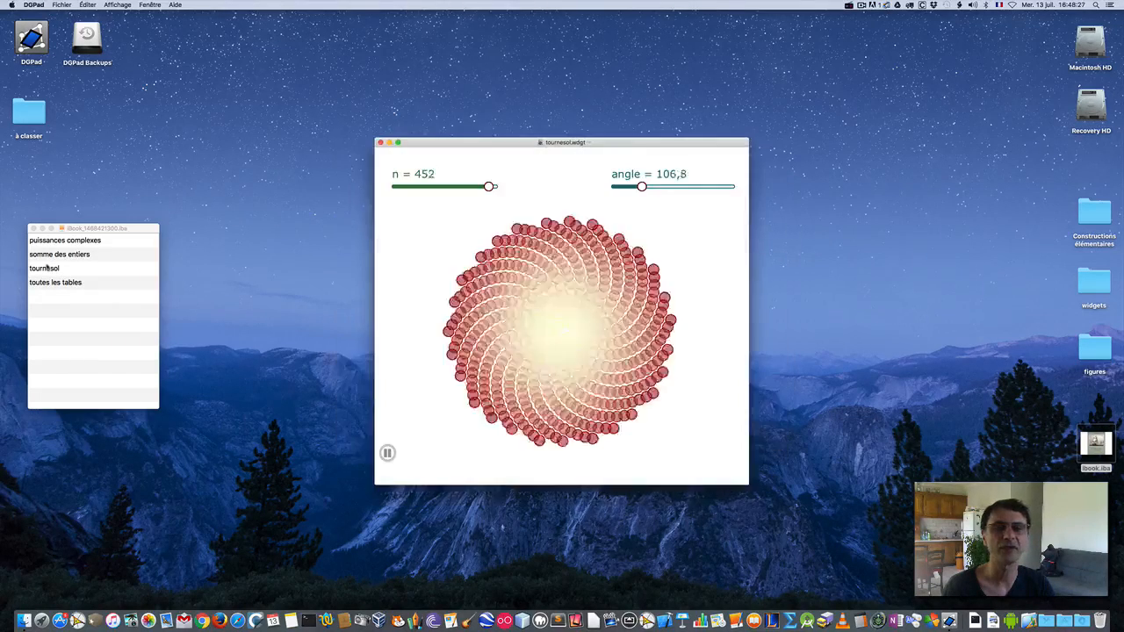
click(52, 255)
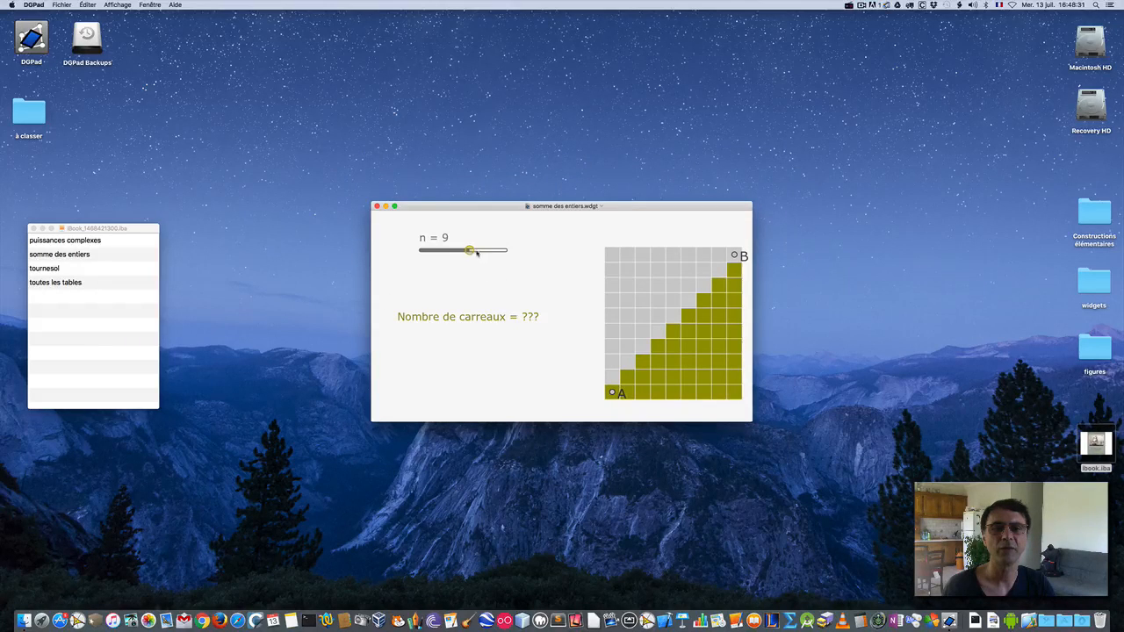
Set the somme des entiers widget's n slider to 15 and move the grid clear of the text
drag(470, 251, 509, 251)
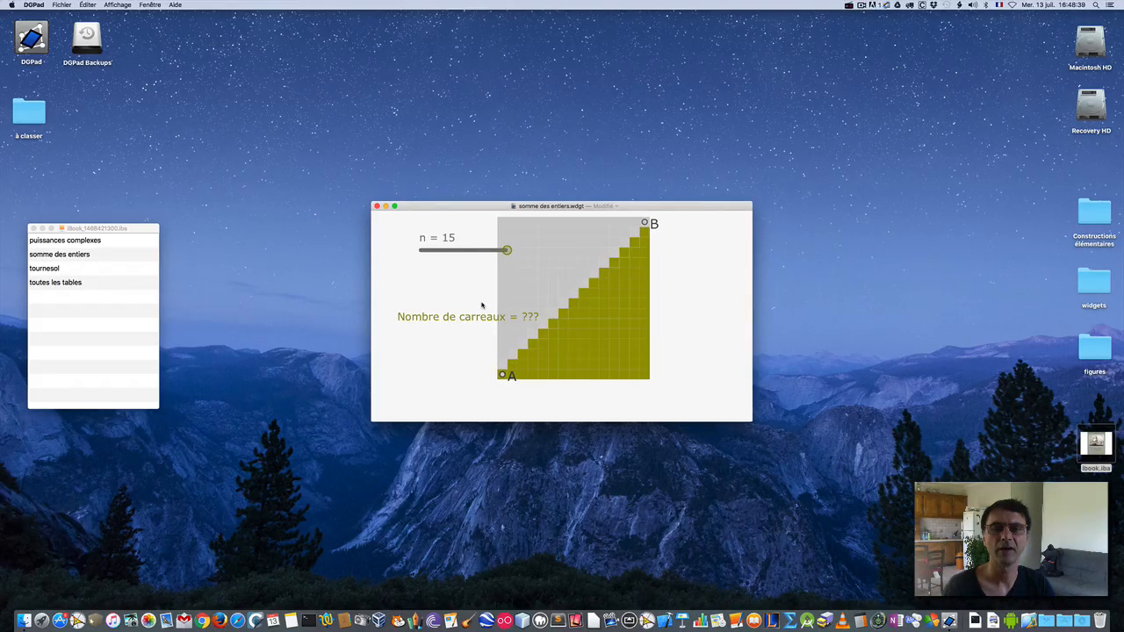
drag(480, 289, 554, 306)
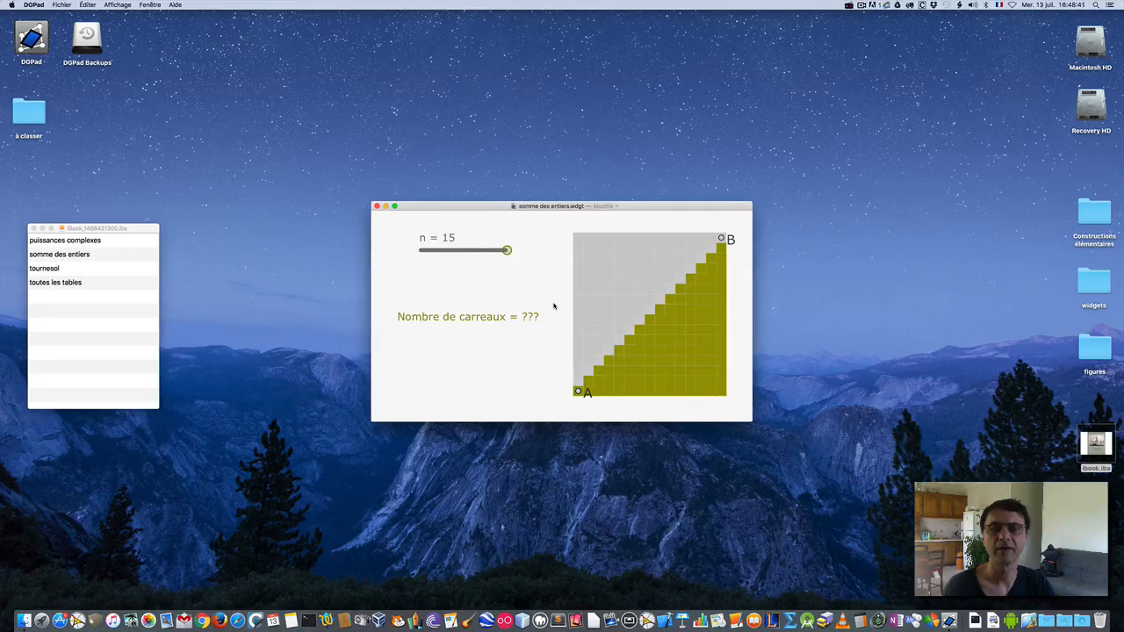
Open the puissances complexes widget, set its n slider to 404 and move point P to the figure's upper-left side
double_click(106, 240)
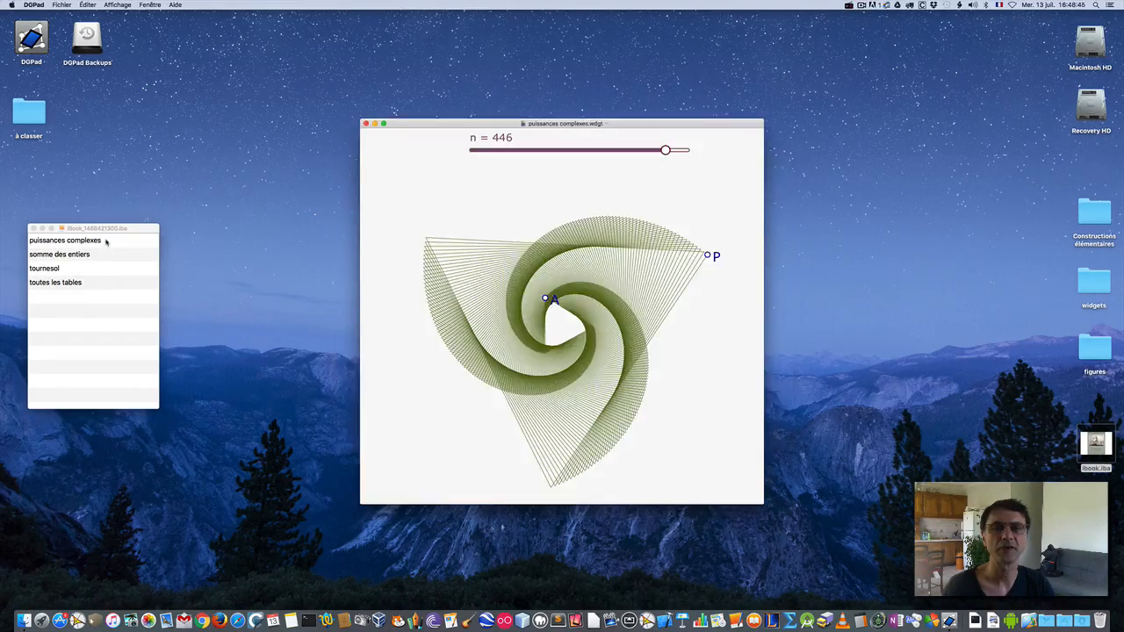
drag(665, 151, 647, 150)
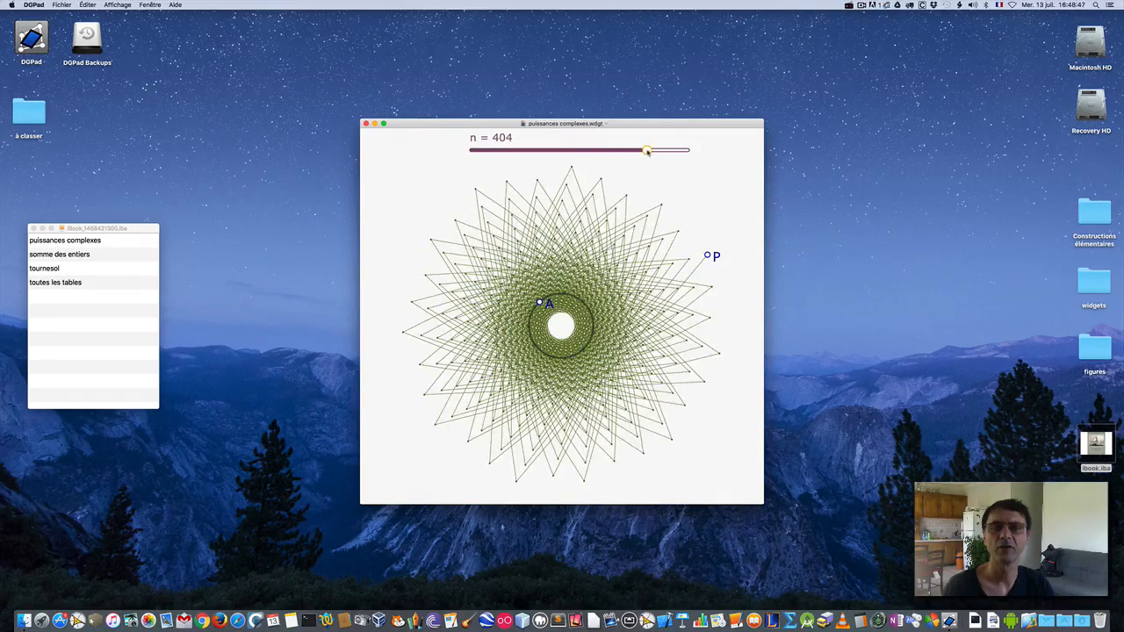
drag(707, 256, 432, 225)
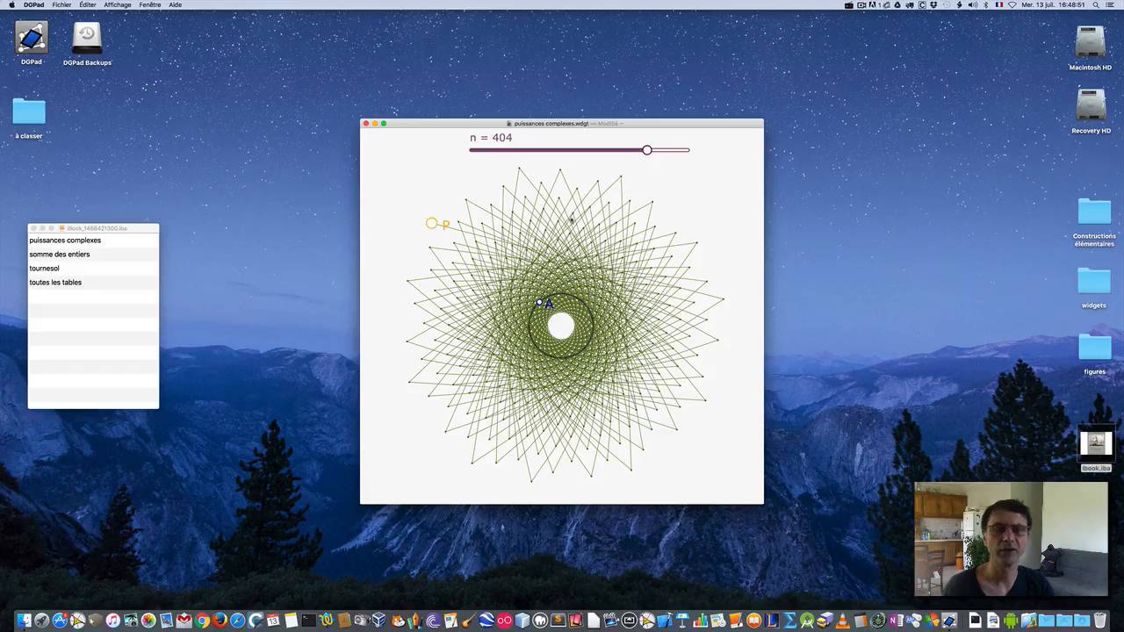
Save the edited puissances complexes and somme des entiers widgets and quit DGPad
key(super+s)
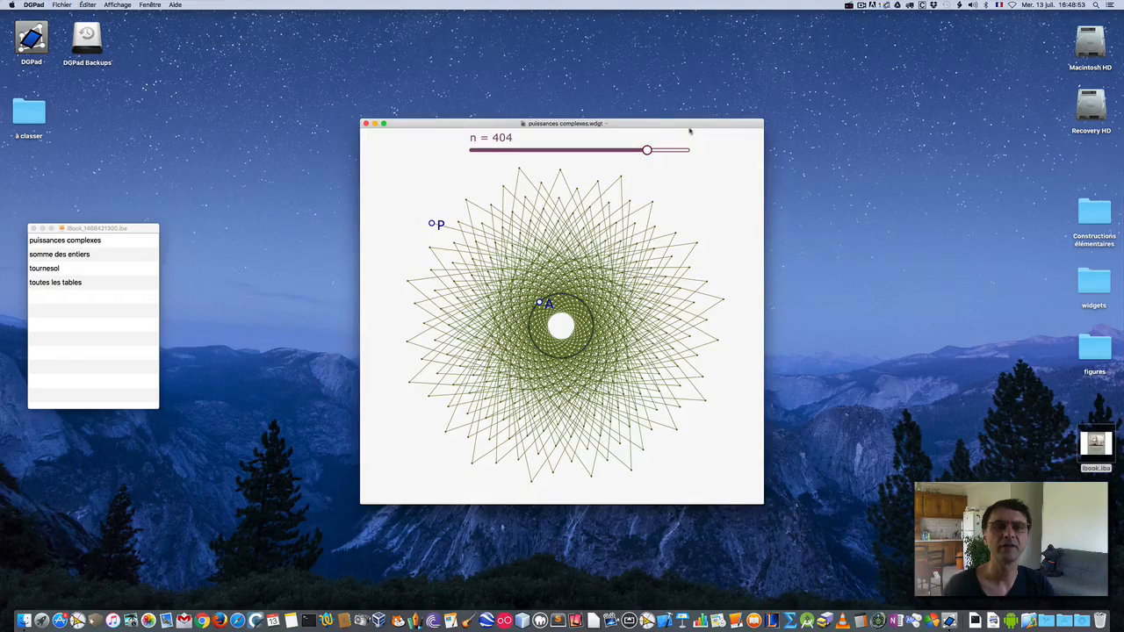
key(super+w)
click(642, 207)
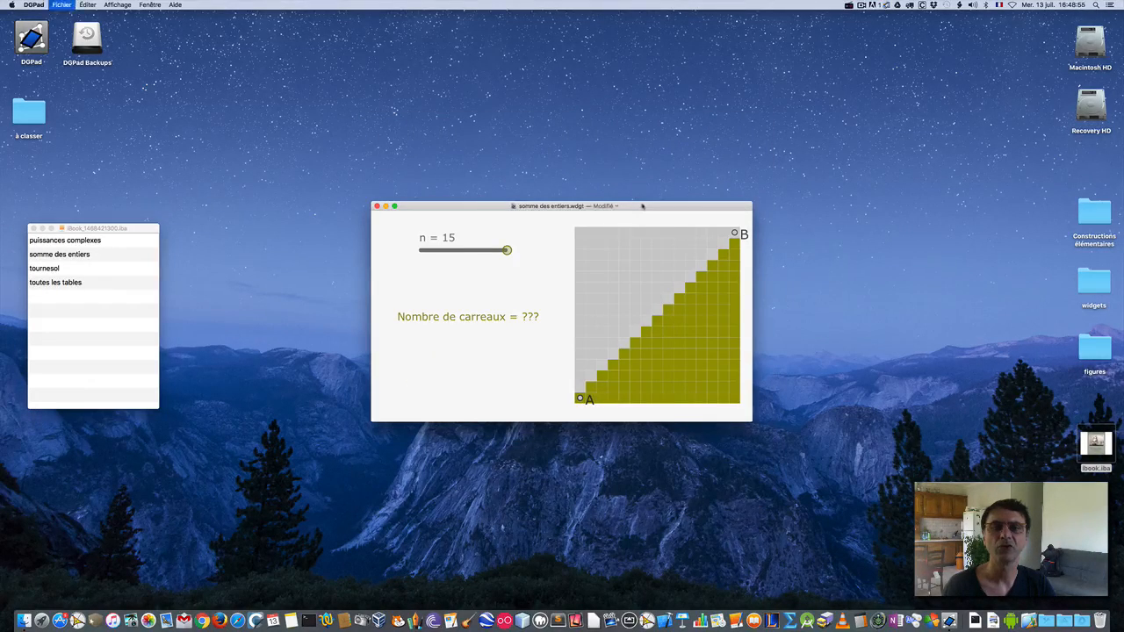
key(super+s)
key(super+q)
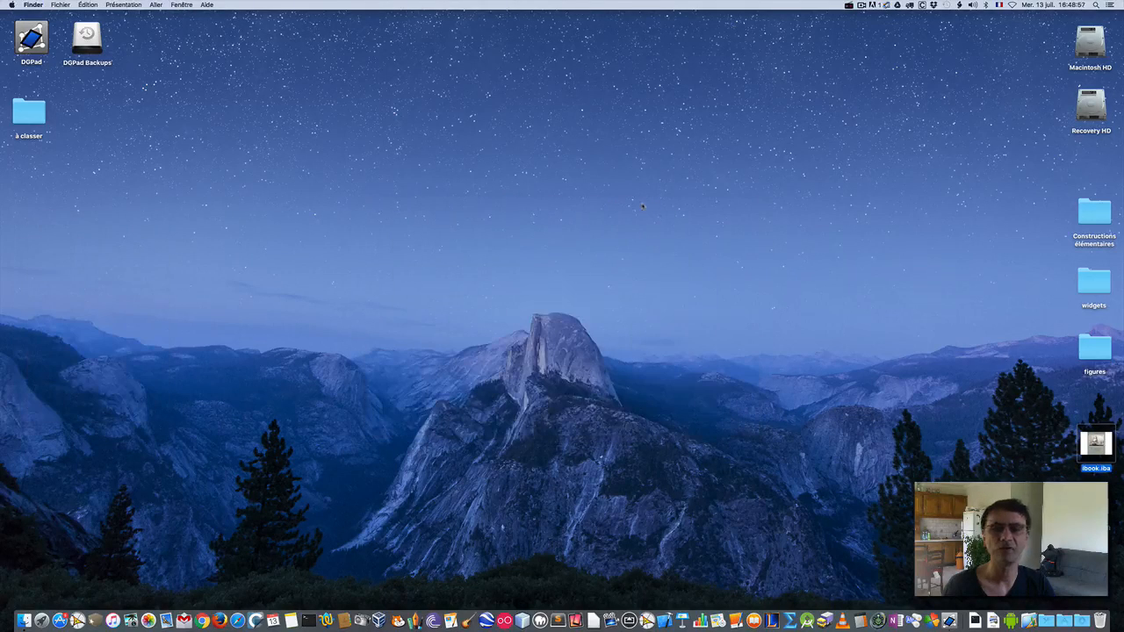
Open ibook.iba in iBooks Author and check the updated figures on the Chapter 1 and Section 1 pages
click(735, 282)
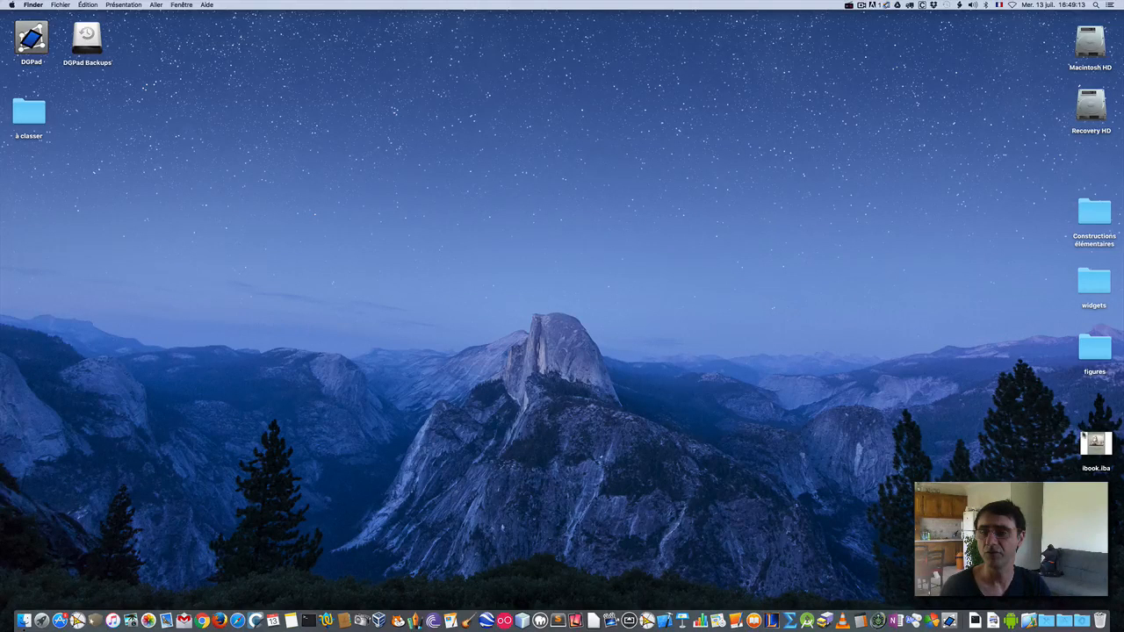
double_click(1089, 440)
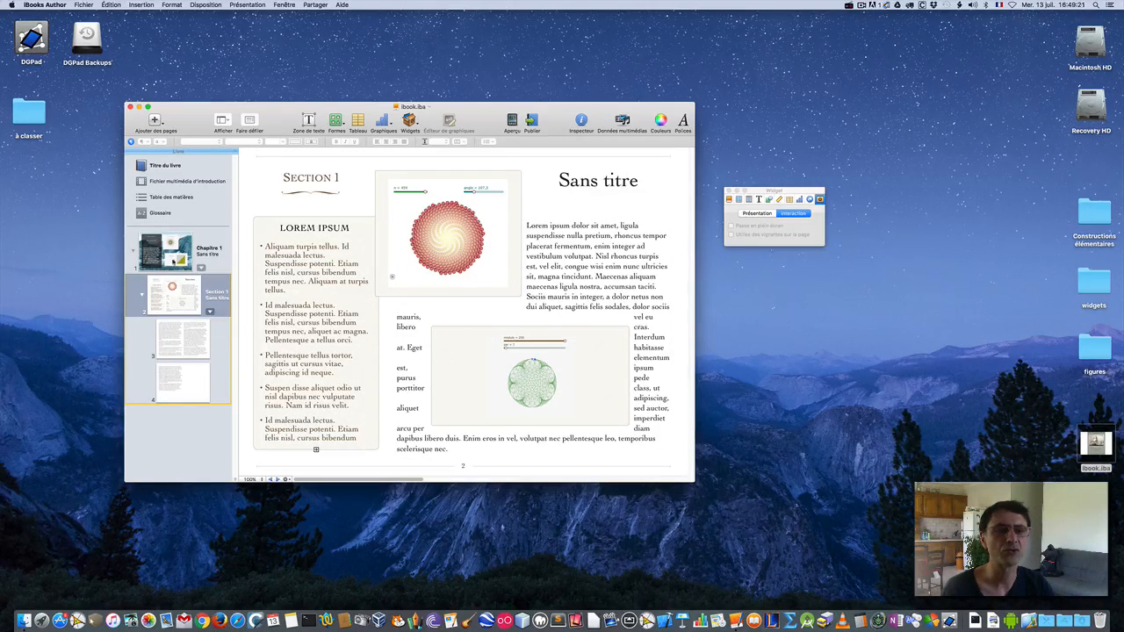
click(167, 252)
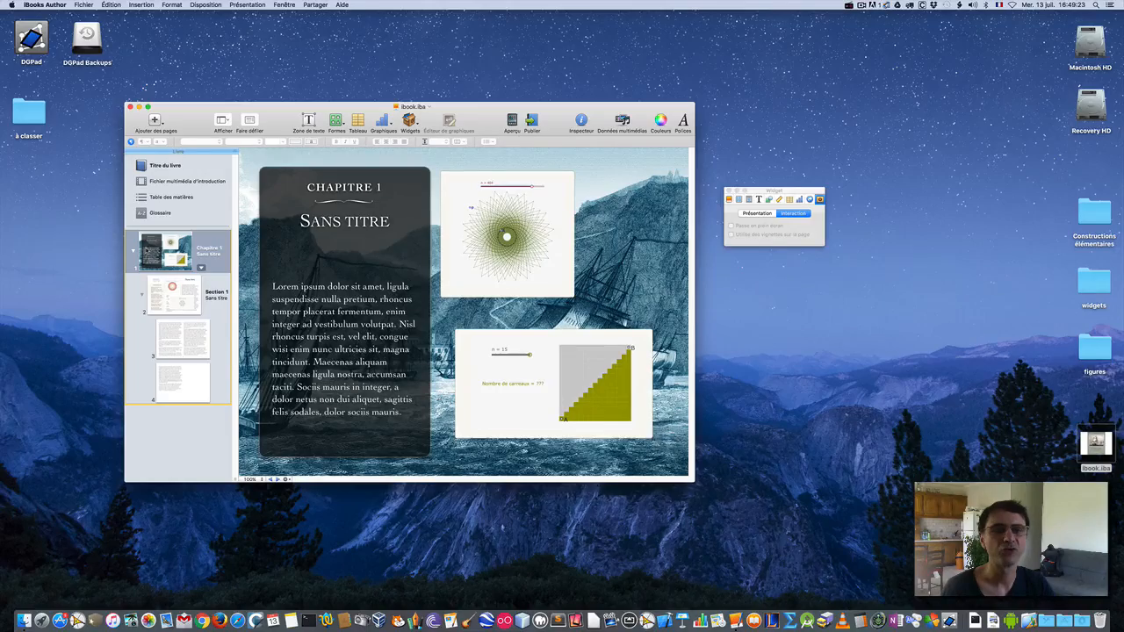
click(197, 290)
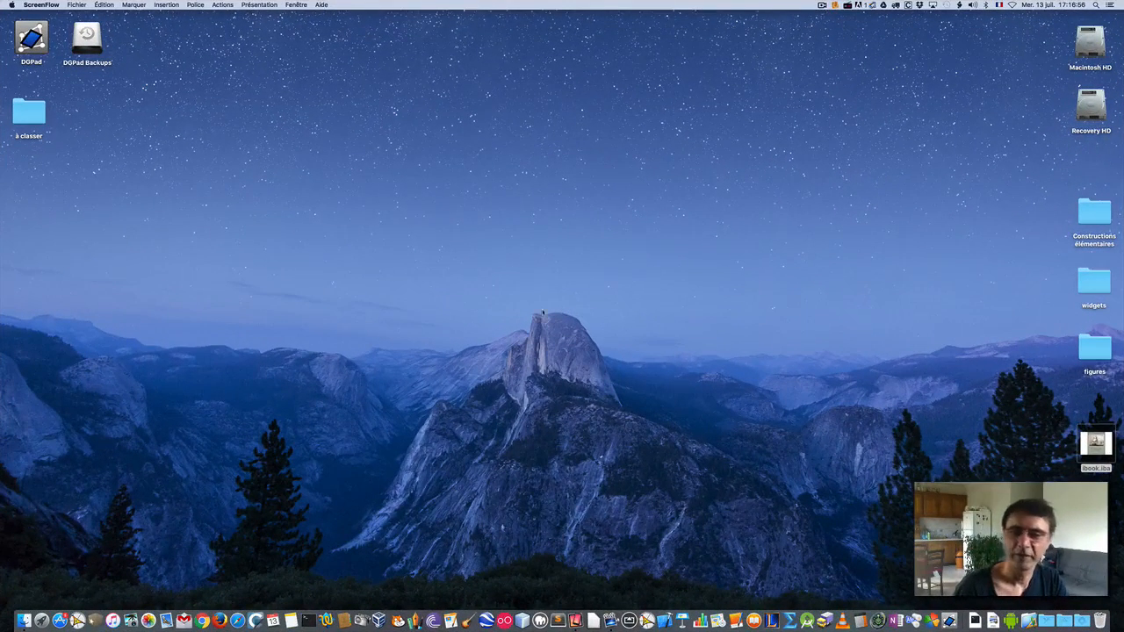
Open ibook.iba in iBooks Author at the Chapter 1 page and send a preview of the book to the iPad Air
double_click(1096, 446)
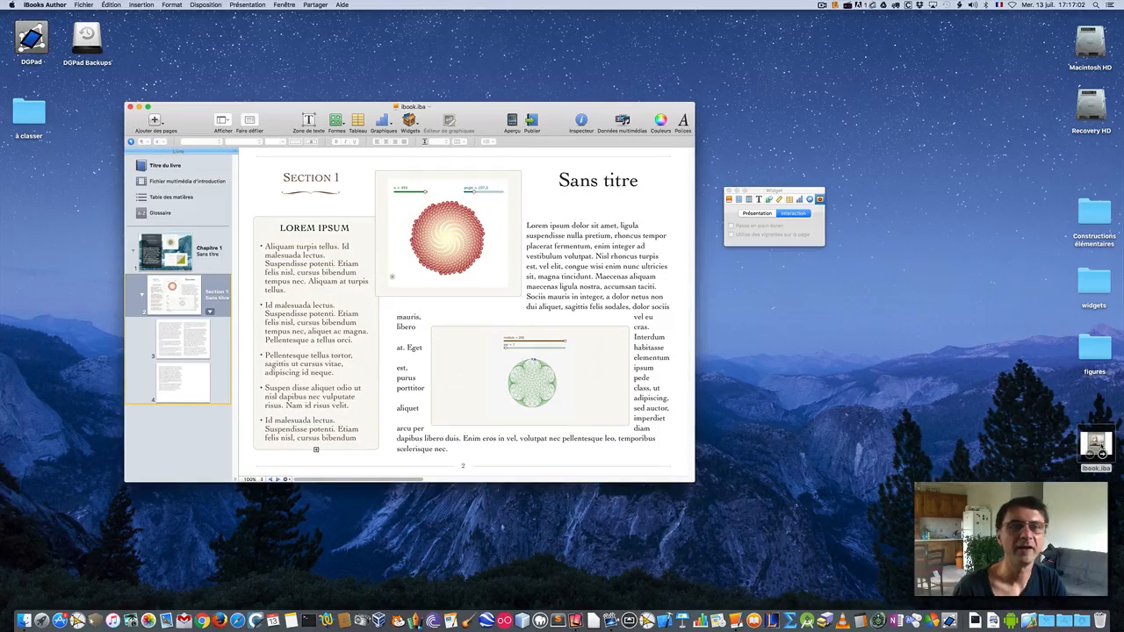
click(195, 249)
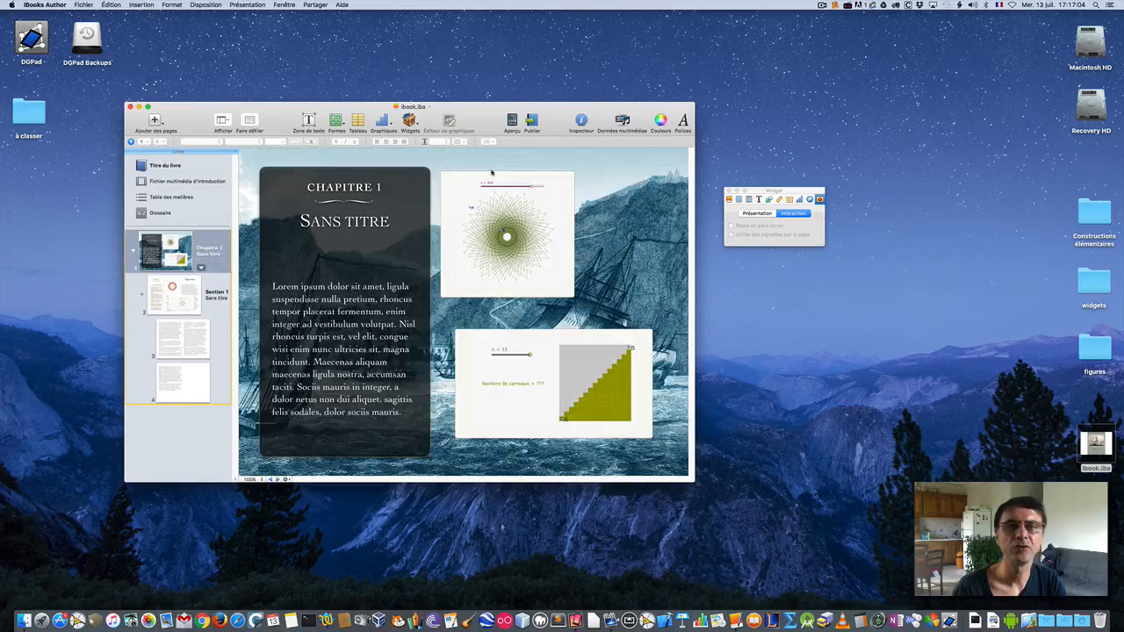
click(512, 120)
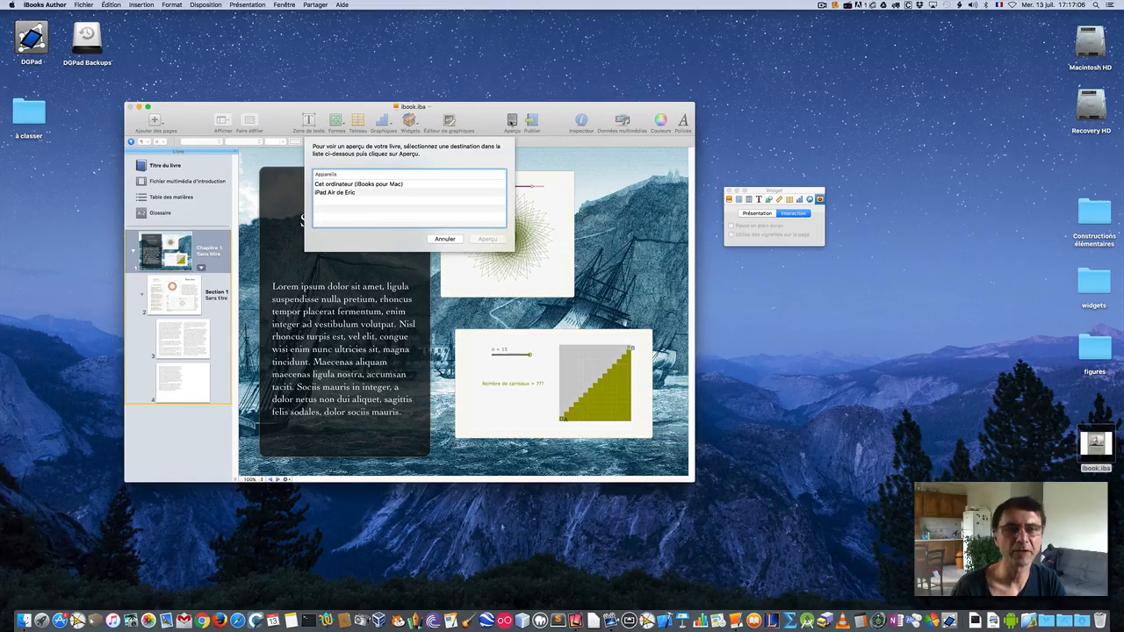
click(355, 192)
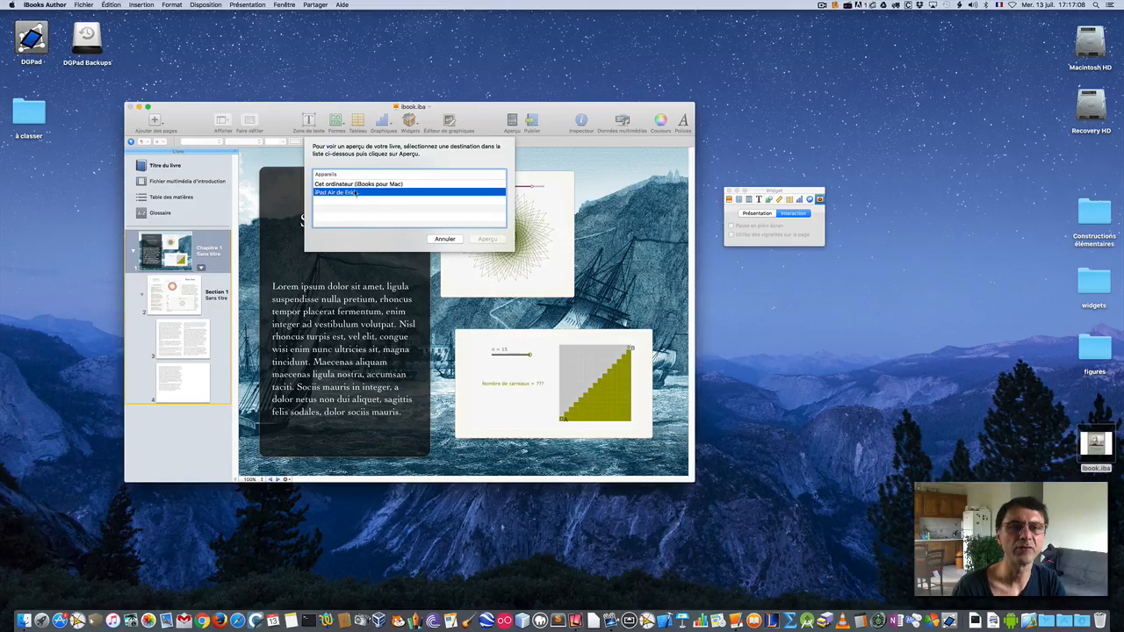
click(498, 240)
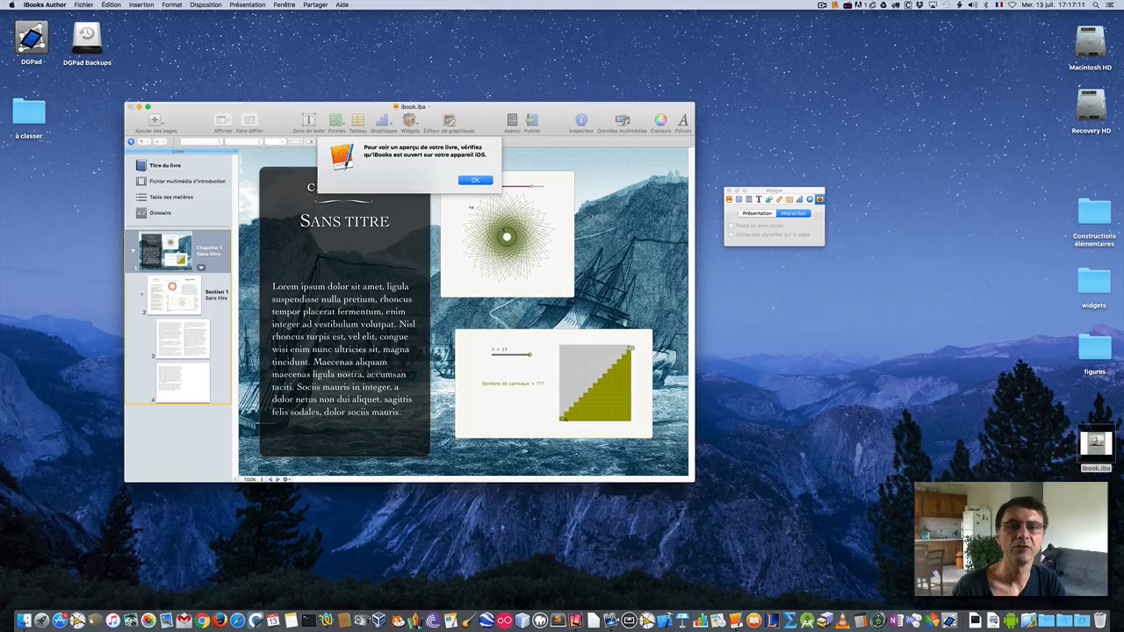
click(475, 180)
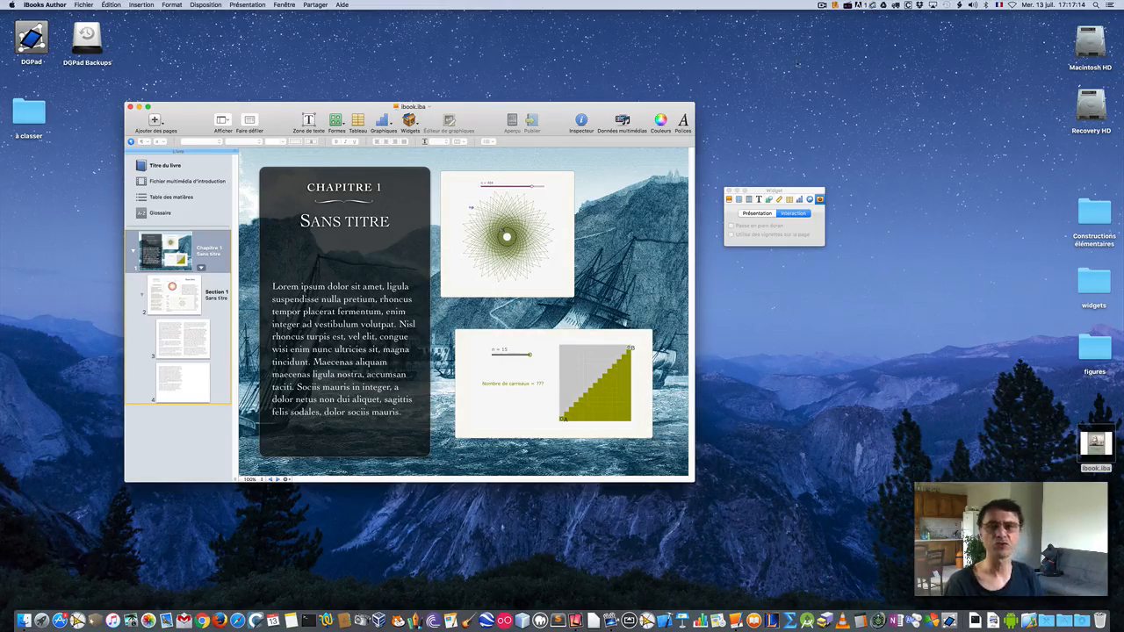
Switch to Reflector 2 and show the mirrored iPad Air screen on the desktop
click(835, 5)
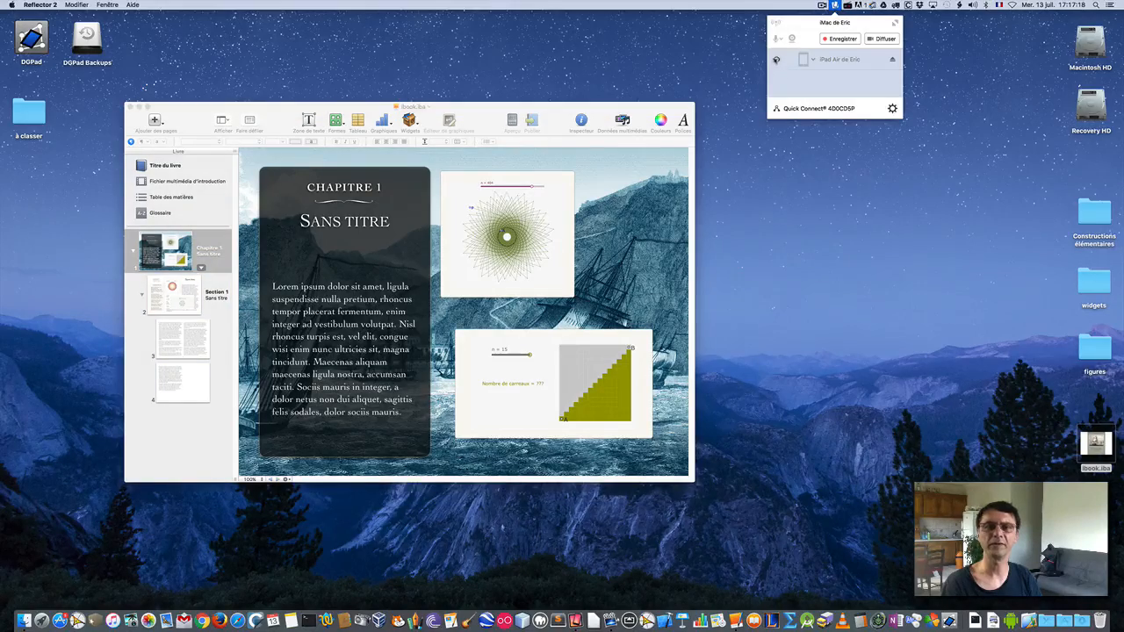
click(775, 59)
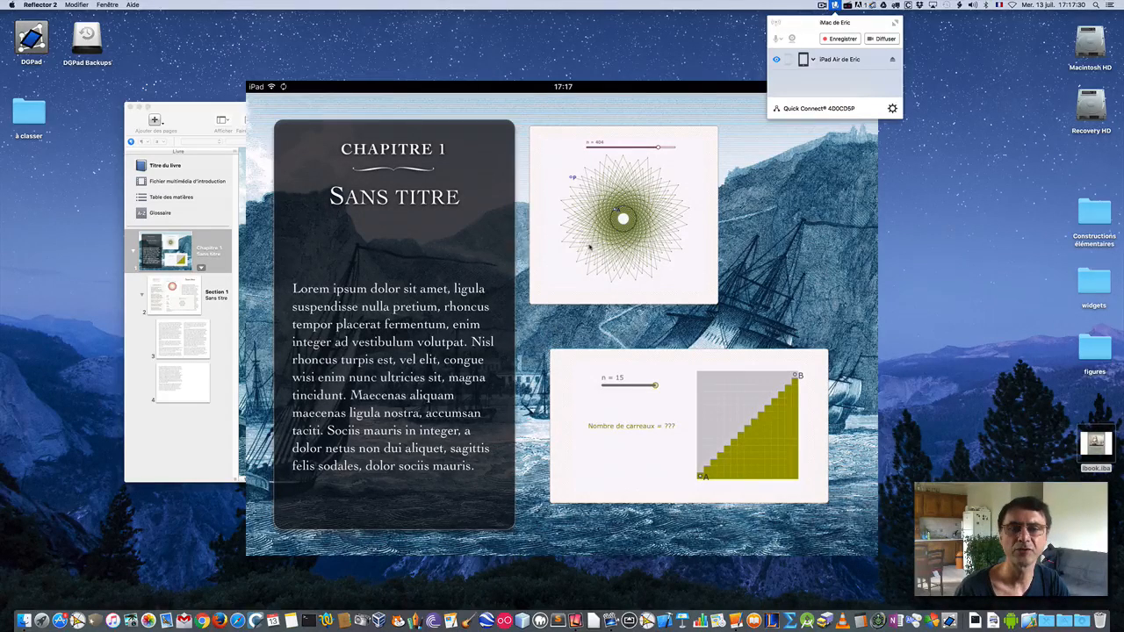
click(586, 231)
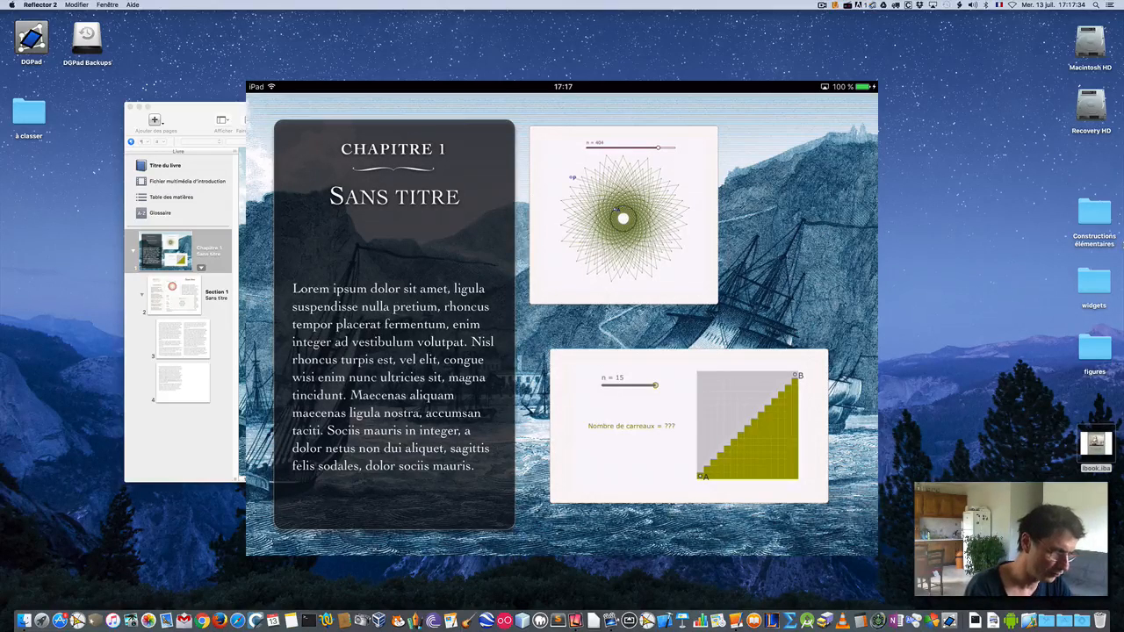
Try out the puissances complexes and somme des entiers widgets in the previewed book, and turn to the Section 1 page
mouse_move(616, 211)
mouse_down()
mouse_move(673, 206)
mouse_move(609, 214)
mouse_move(623, 217)
mouse_up()
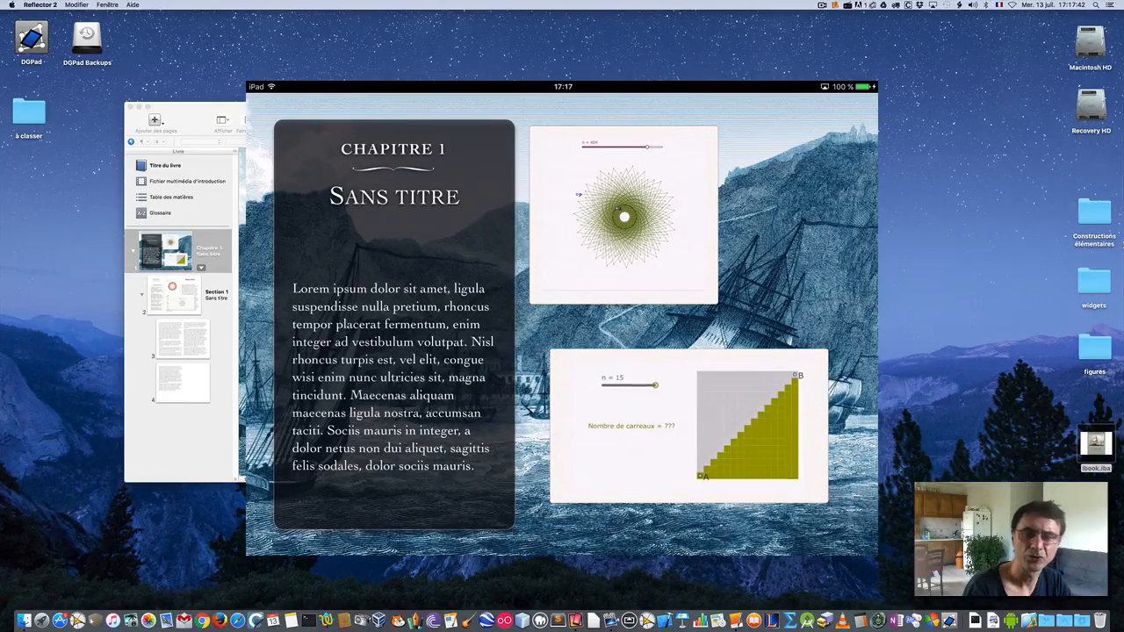
click(688, 426)
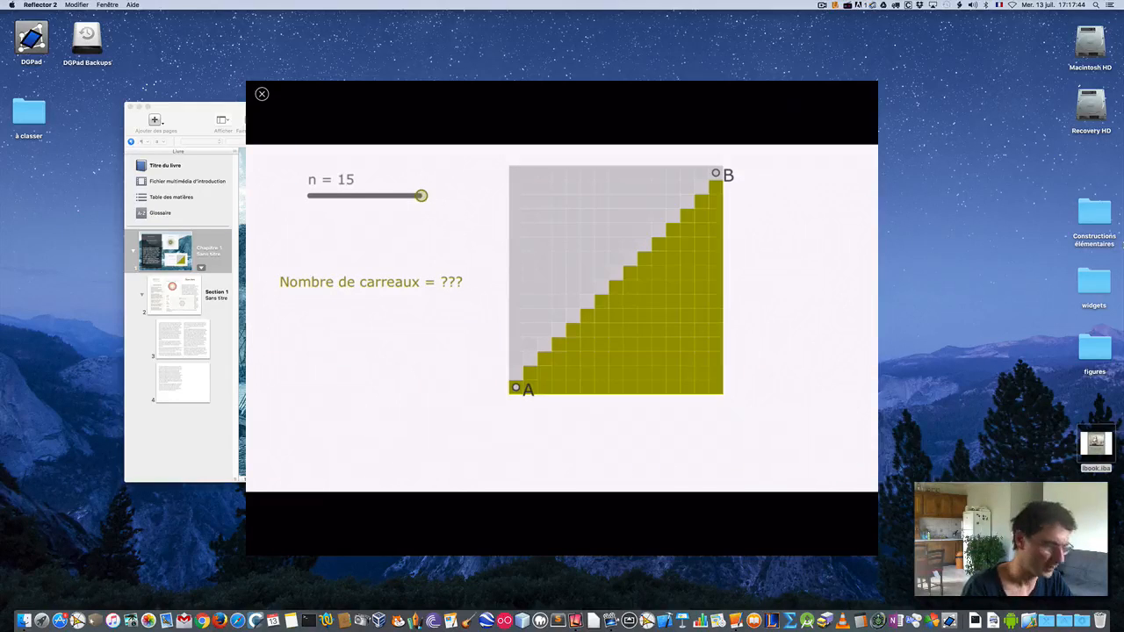
drag(422, 195, 397, 195)
click(262, 94)
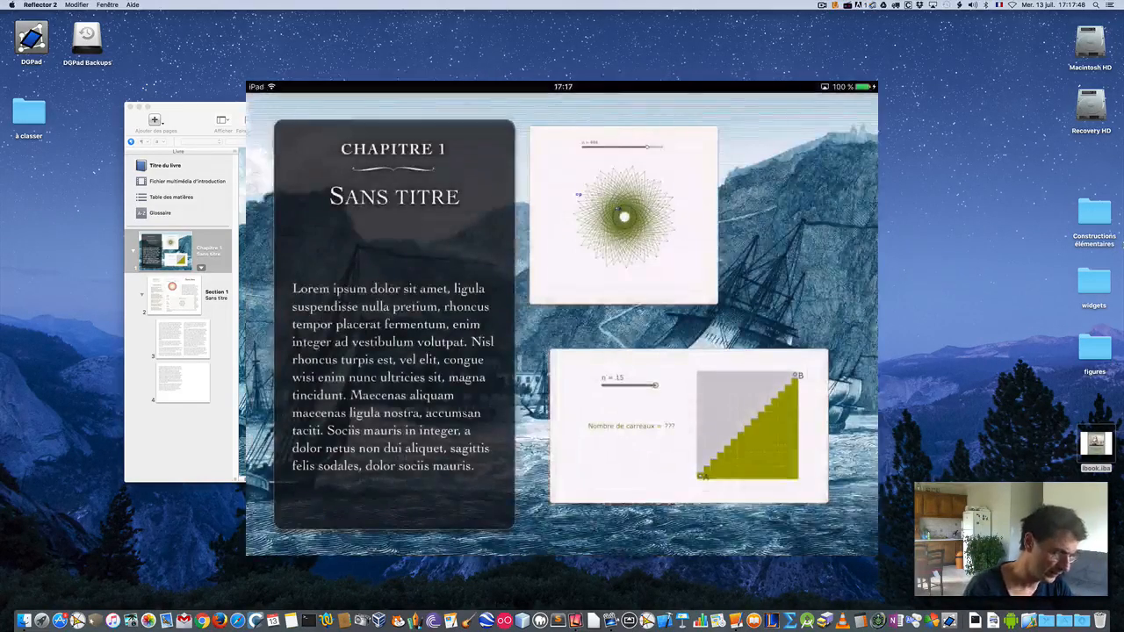
drag(703, 352, 395, 352)
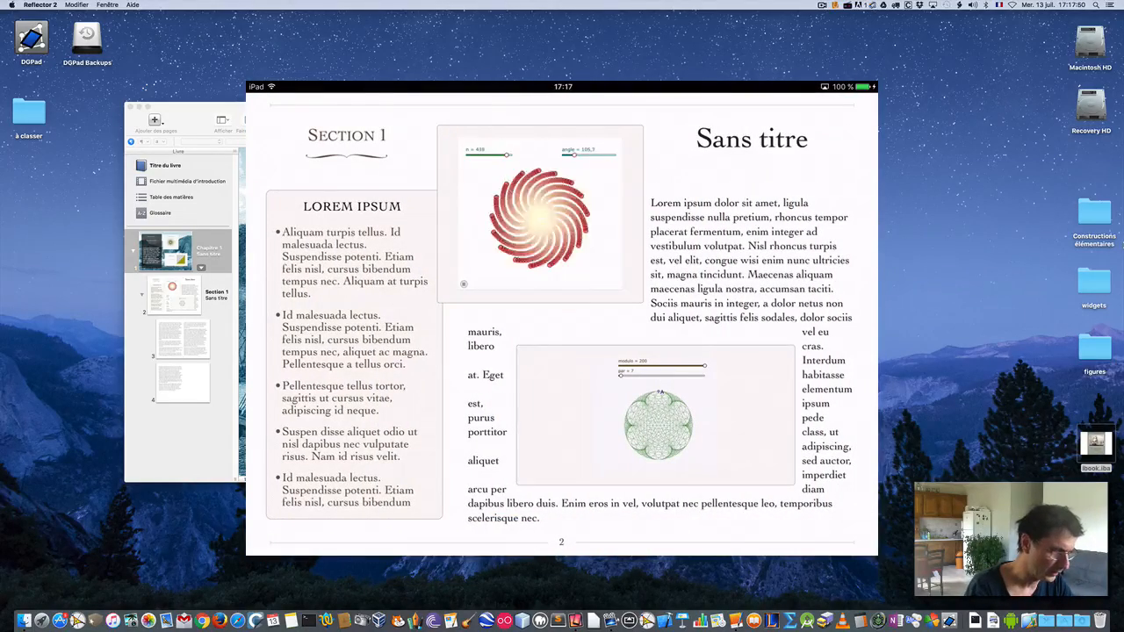